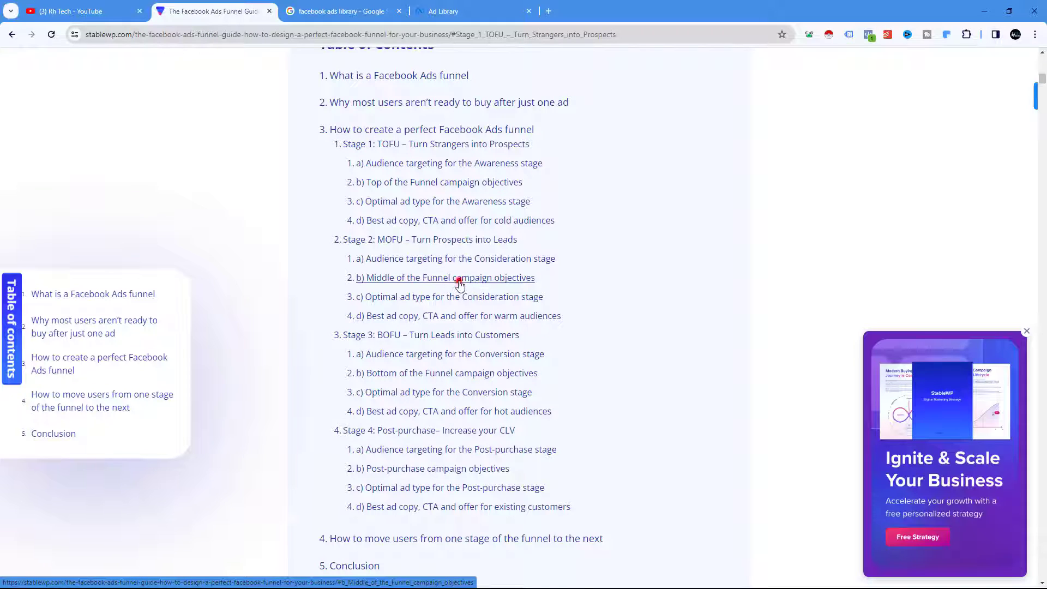
Open the funnel guide's section on Middle of the Funnel campaign objectives and highlight its list of objectives
{"action": "left_click", "coordinate": [455, 280]}
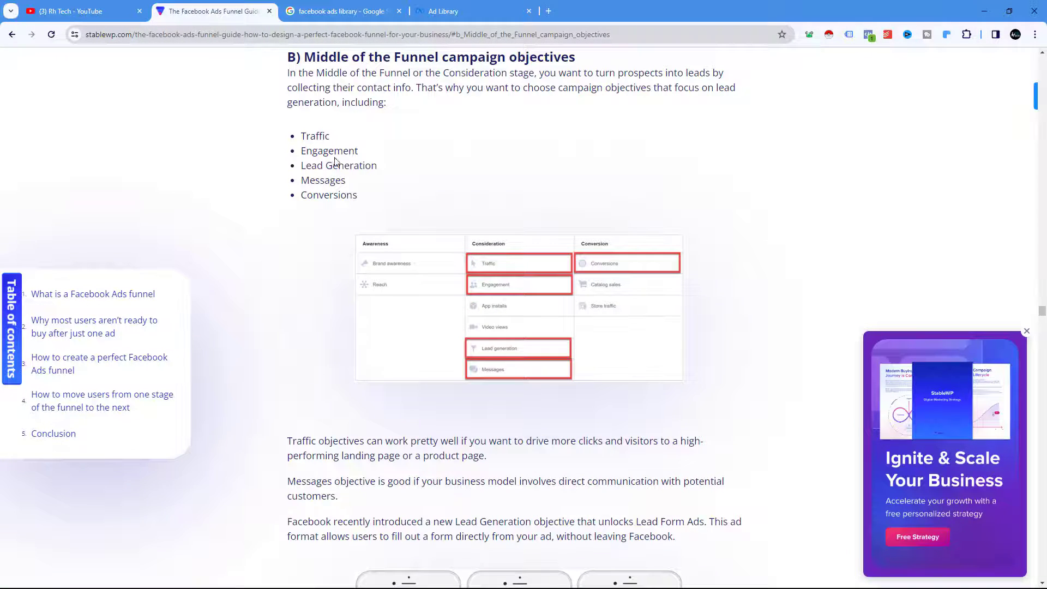
{"action": "left_click_drag", "start_coordinate": [359, 197], "coordinate": [290, 138]}
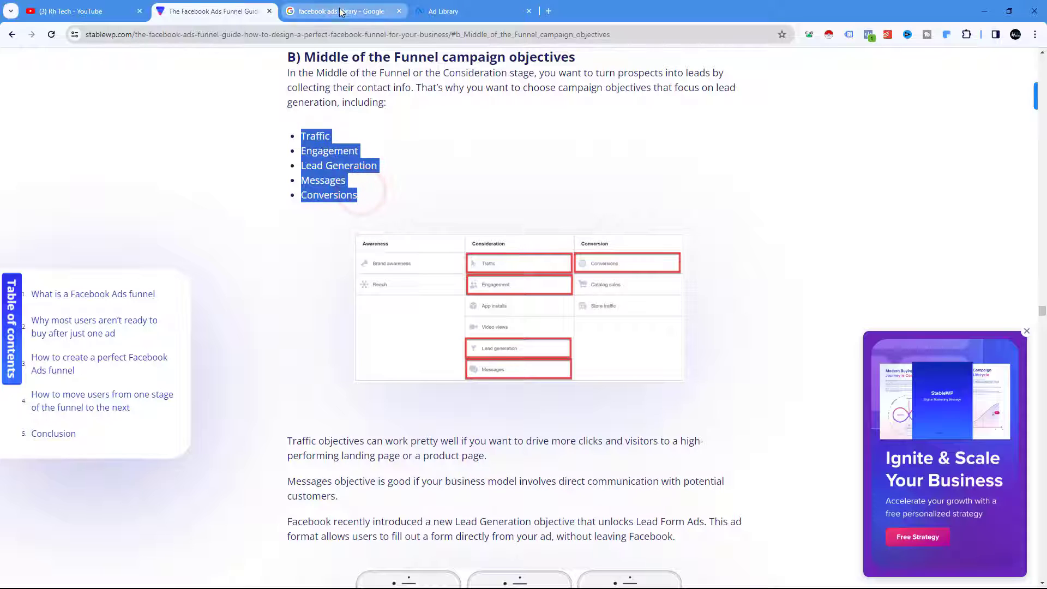
Close the Ad Library page and open Meta Business Suite at business.facebook.com in a new tab
{"action": "left_click", "coordinate": [483, 12]}
{"action": "left_click", "coordinate": [48, 62]}
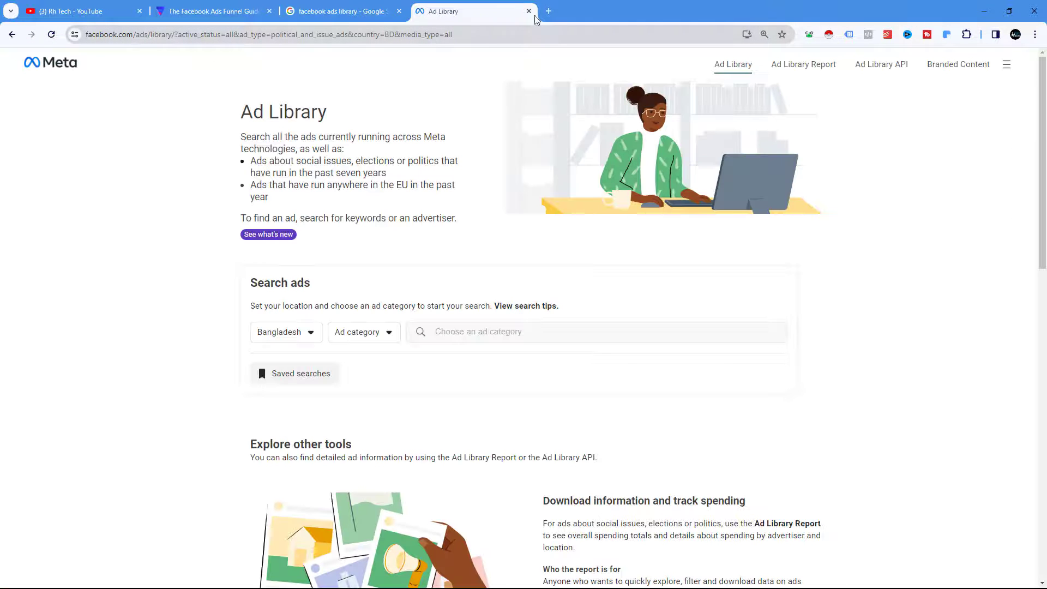
{"action": "left_click", "coordinate": [529, 12]}
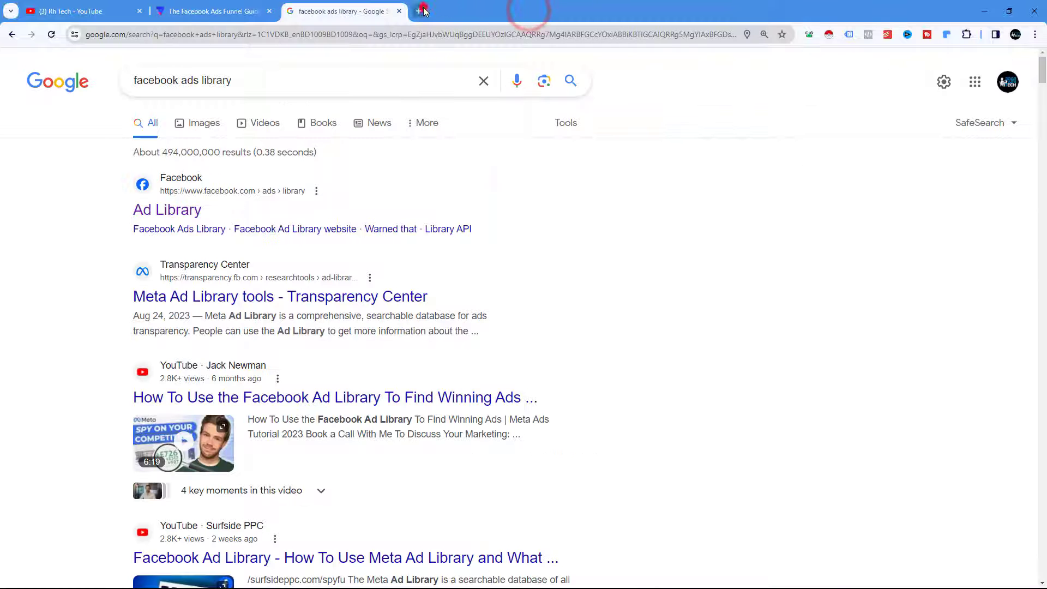
{"action": "left_click", "coordinate": [421, 11]}
{"action": "type", "text": "bus"}
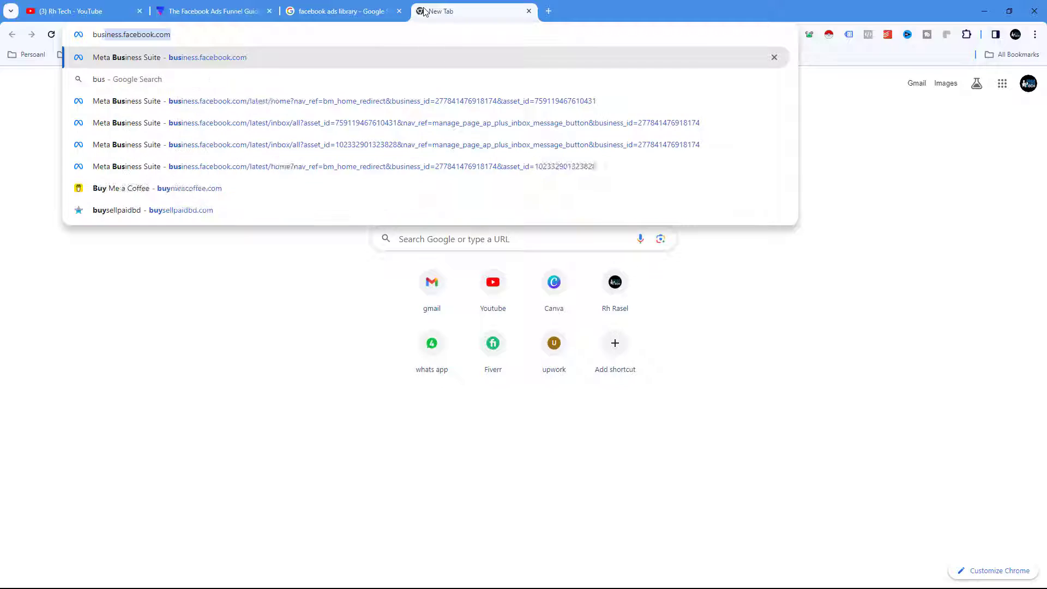
{"action": "key", "text": "Return"}
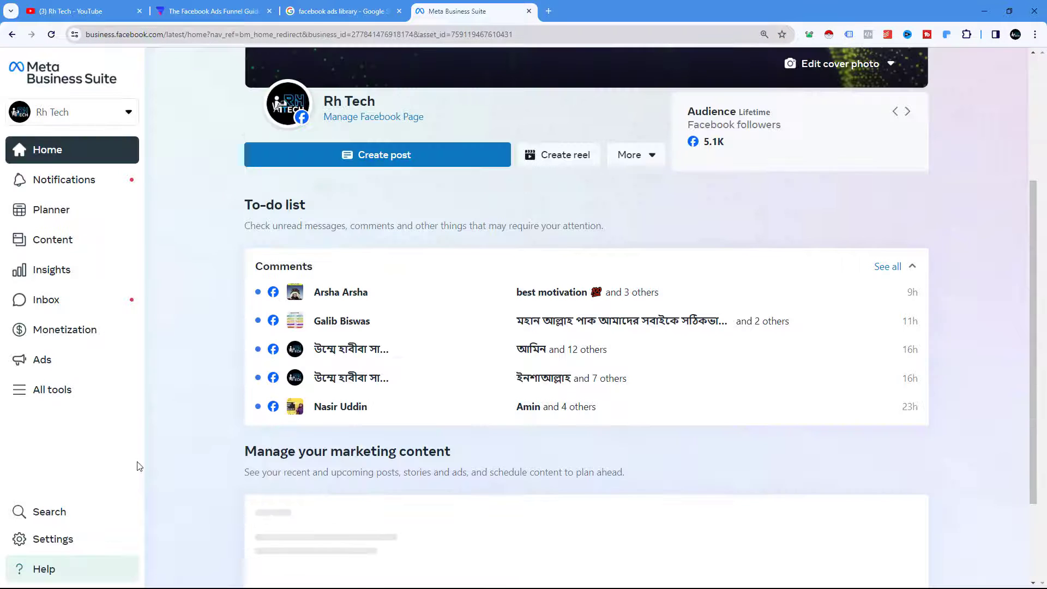
Open the full Business settings page from the Meta Business Suite settings
{"action": "left_click", "coordinate": [64, 539]}
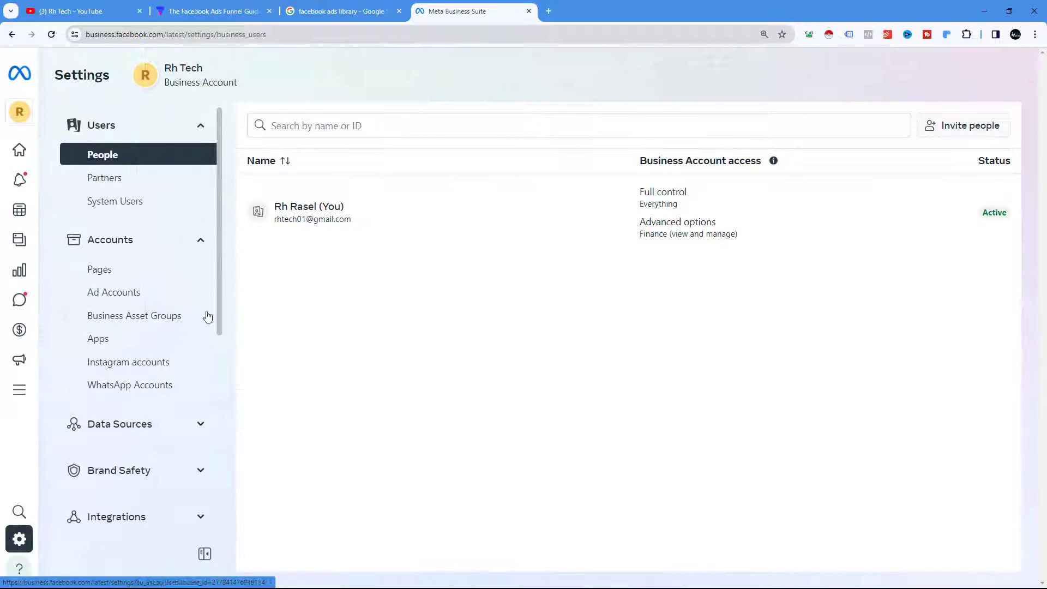
{"action": "scroll", "coordinate": [166, 444], "scroll_direction": "down", "scroll_amount": 6}
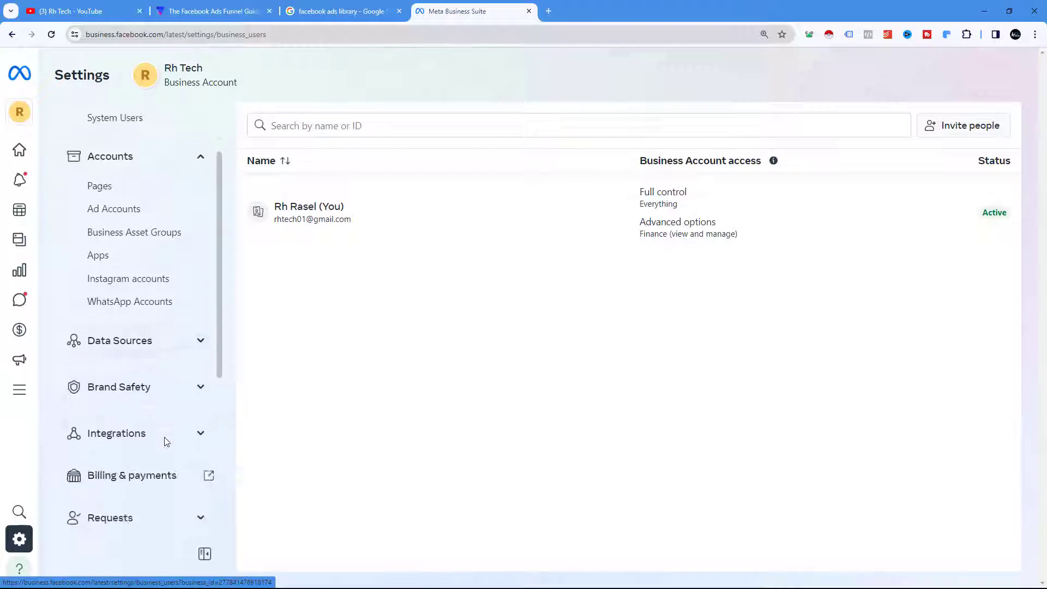
{"action": "scroll", "coordinate": [165, 442], "scroll_direction": "down", "scroll_amount": 1}
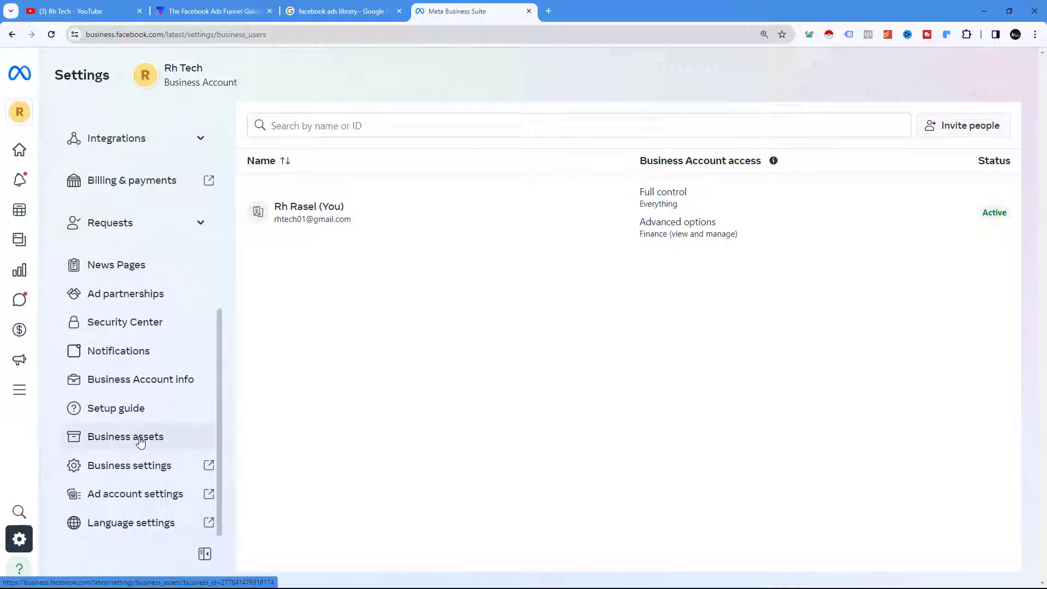
{"action": "left_click", "coordinate": [144, 468]}
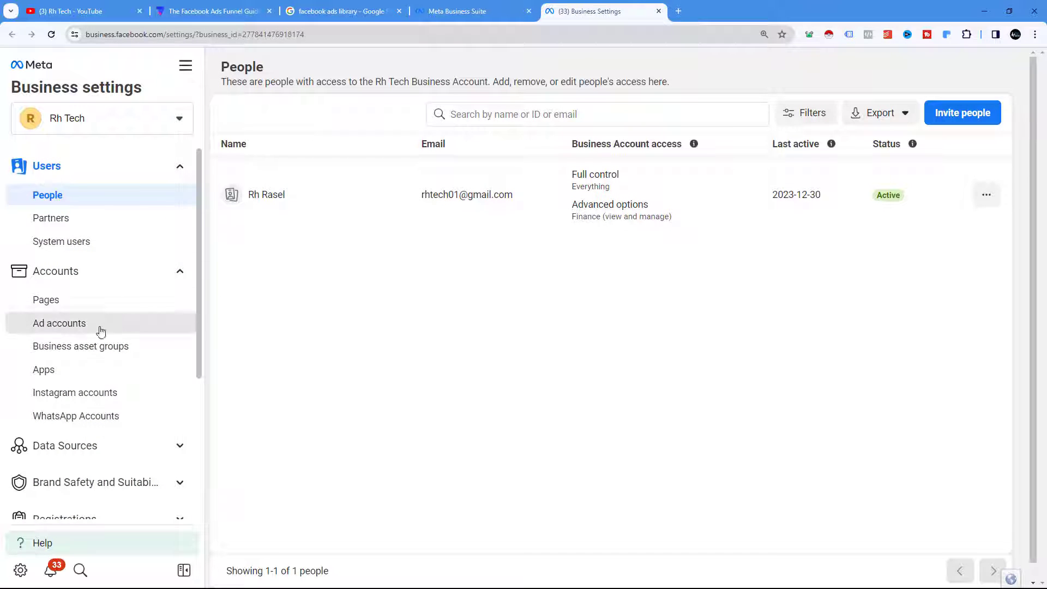
Switch to Ads Manager, start creating a new campaign, and look over the available campaign objectives
{"action": "left_click", "coordinate": [186, 66]}
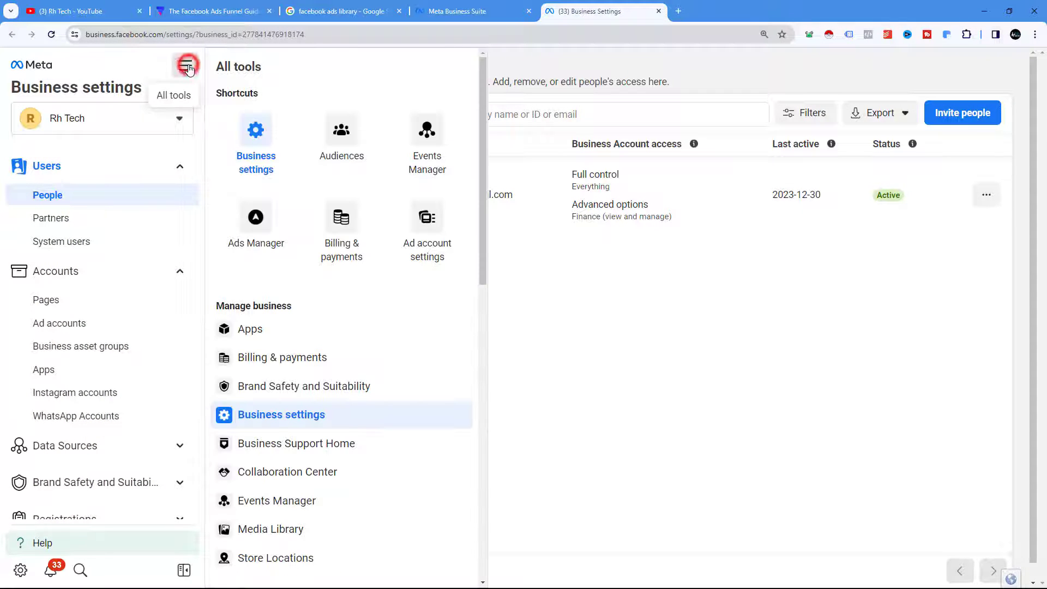
{"action": "left_click", "coordinate": [257, 224]}
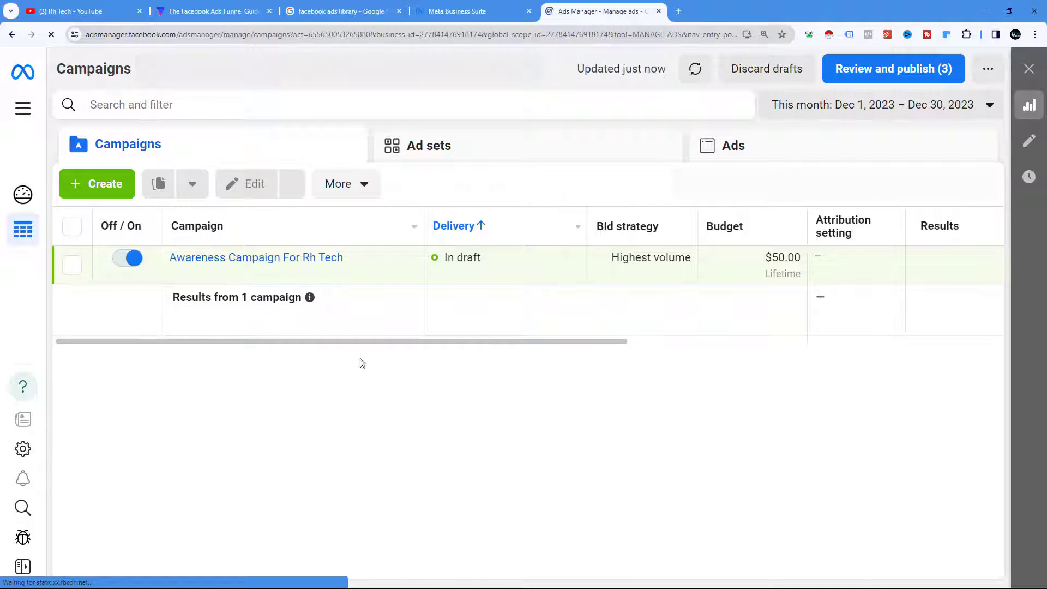
{"action": "left_click", "coordinate": [115, 188]}
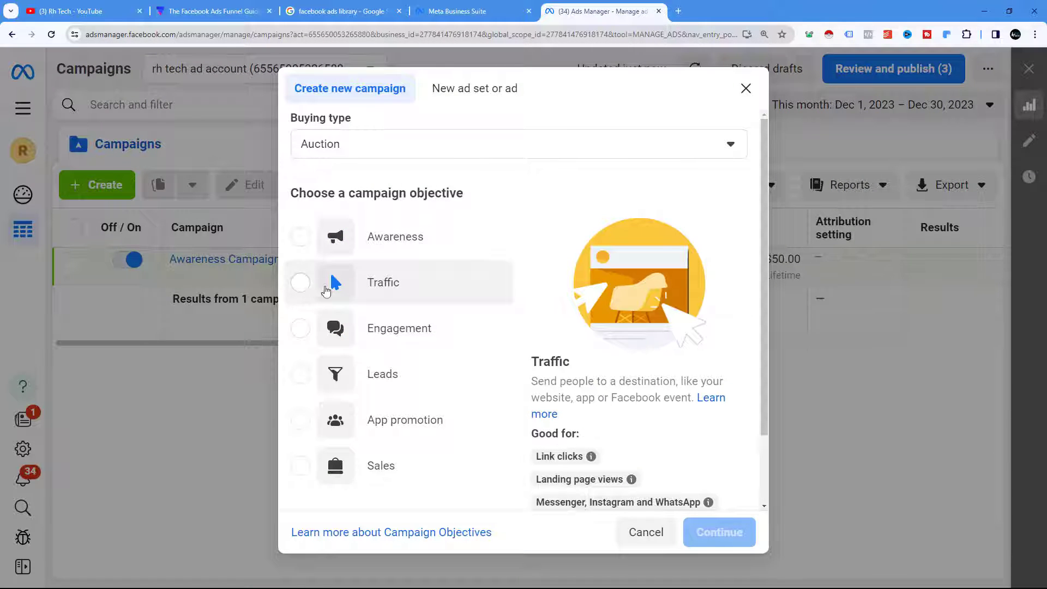
{"action": "scroll", "coordinate": [523, 305], "scroll_direction": "down", "scroll_amount": 1}
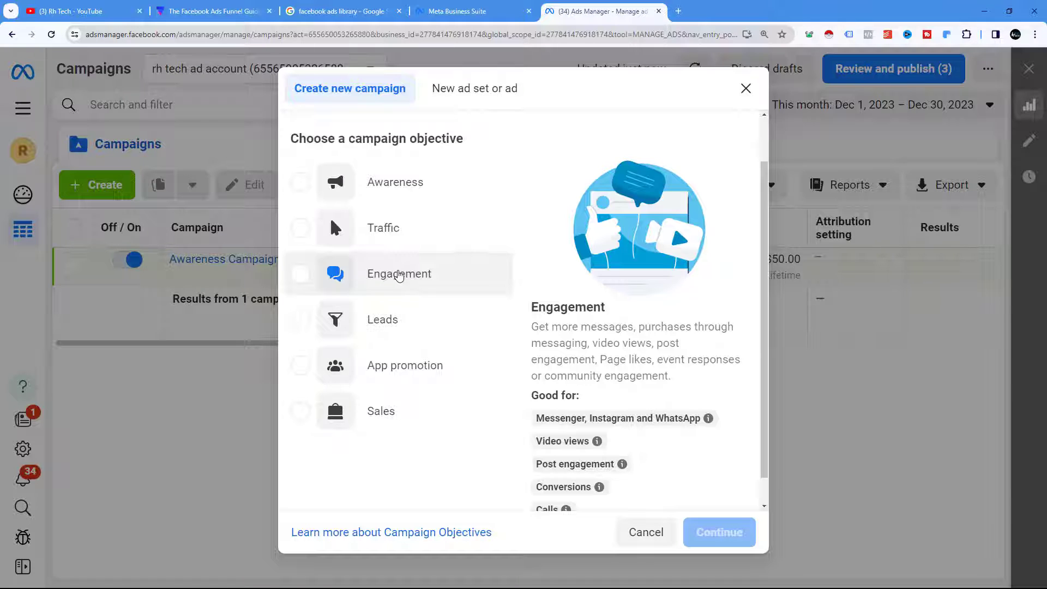
{"action": "scroll", "coordinate": [437, 274], "scroll_direction": "down", "scroll_amount": 1}
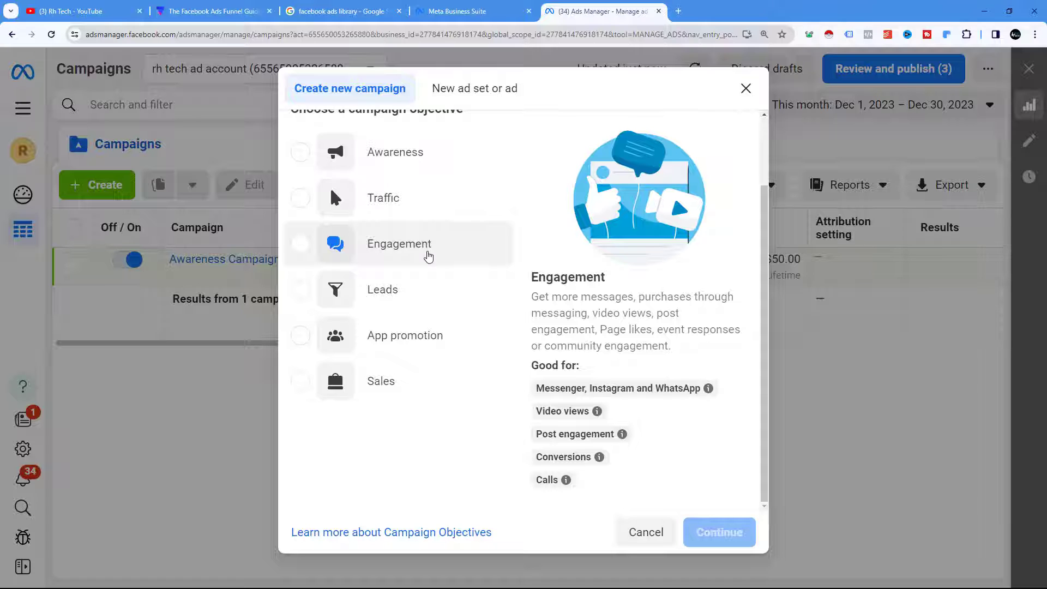
Capture the Engagement objective's description, mark its text and use cases with red rectangles, and close the capture
{"action": "key", "text": "Print"}
{"action": "left_click_drag", "start_coordinate": [524, 265], "coordinate": [765, 521]}
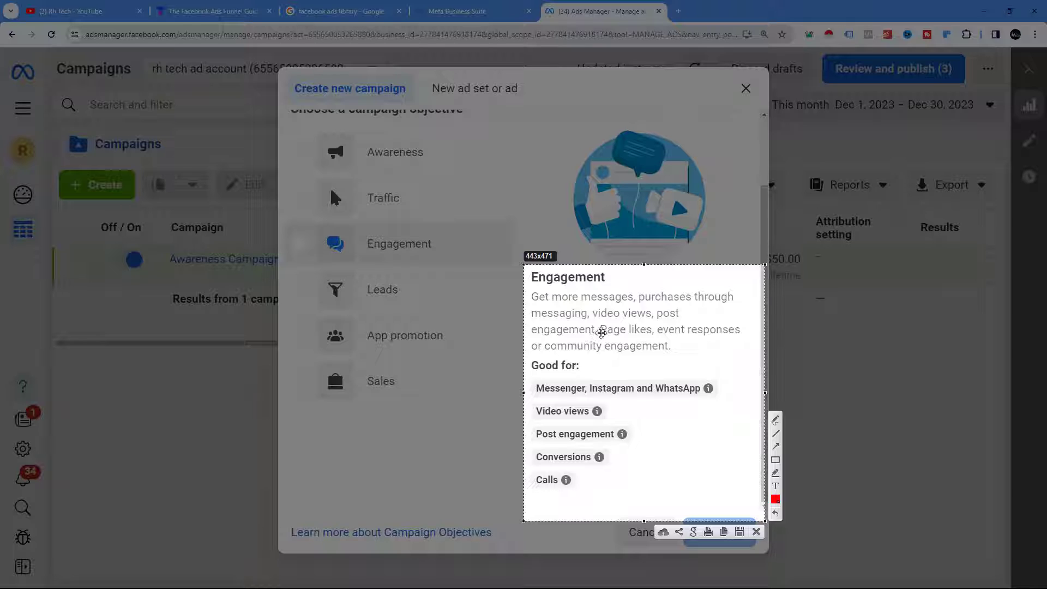
{"action": "left_click", "coordinate": [775, 460]}
{"action": "left_click_drag", "start_coordinate": [531, 294], "coordinate": [753, 368]}
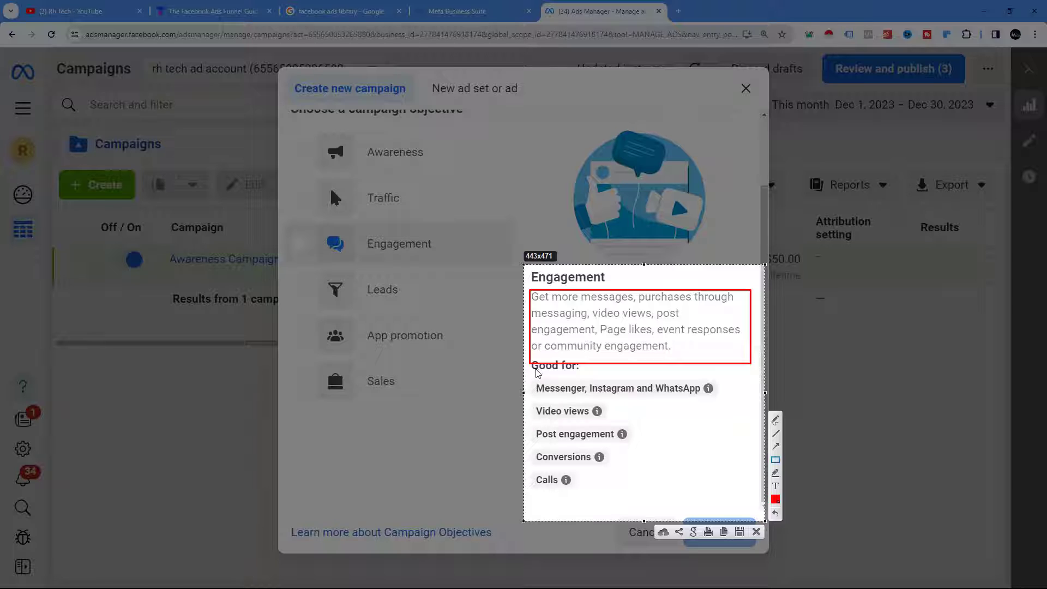
{"action": "mouse_move", "coordinate": [531, 381]}
{"action": "left_mouse_down"}
{"action": "mouse_move", "coordinate": [552, 395]}
{"action": "mouse_move", "coordinate": [741, 395]}
{"action": "left_mouse_up"}
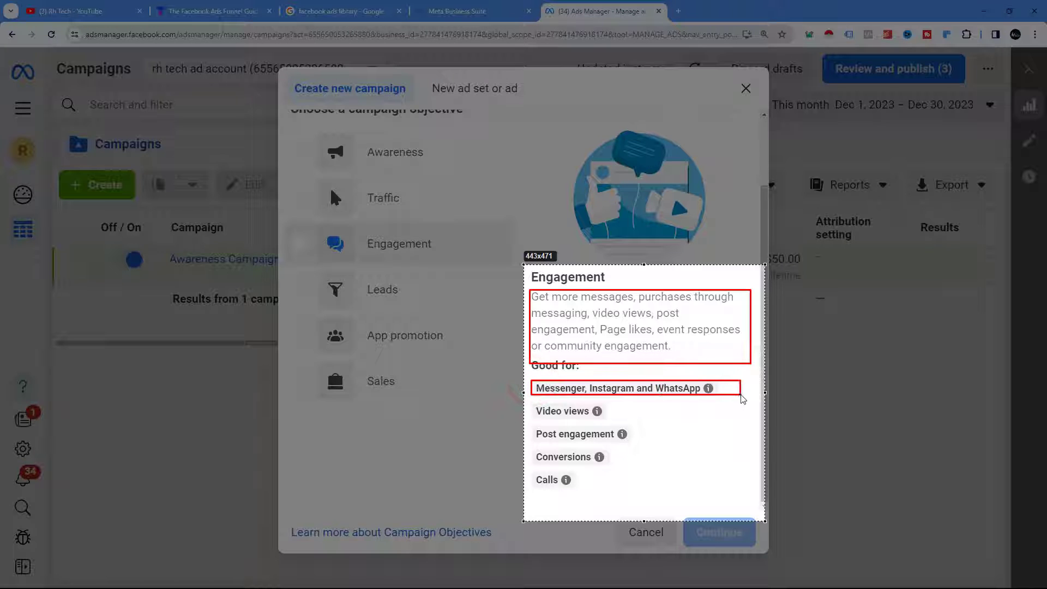
{"action": "left_click_drag", "start_coordinate": [536, 404], "coordinate": [612, 424]}
{"action": "mouse_move", "coordinate": [548, 430]}
{"action": "left_mouse_down"}
{"action": "mouse_move", "coordinate": [606, 446]}
{"action": "mouse_move", "coordinate": [562, 457]}
{"action": "mouse_move", "coordinate": [585, 463]}
{"action": "mouse_move", "coordinate": [552, 483]}
{"action": "mouse_move", "coordinate": [566, 489]}
{"action": "left_mouse_up"}
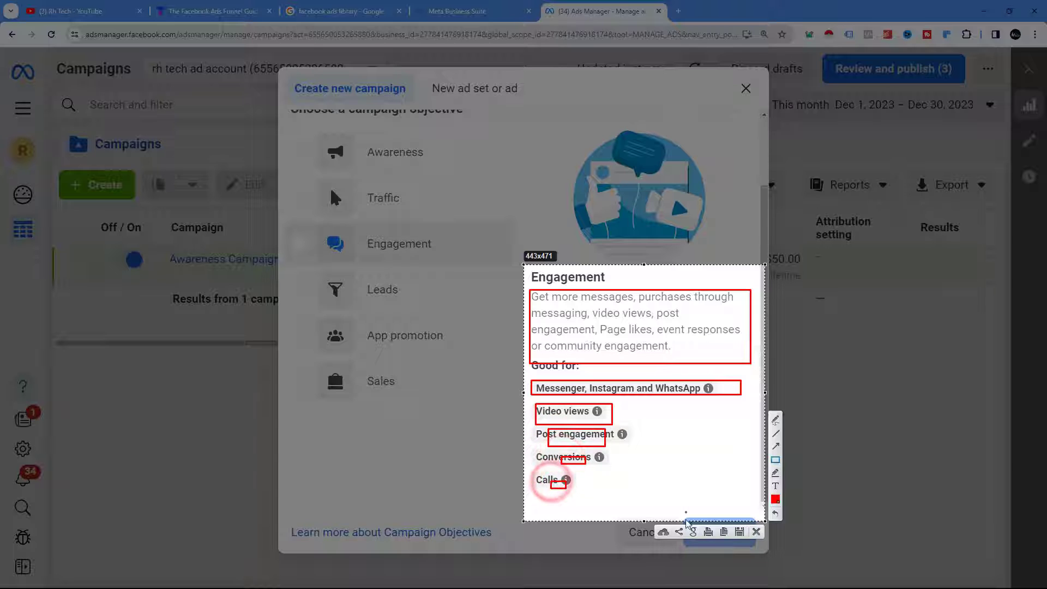
{"action": "left_click", "coordinate": [756, 531]}
Create a campaign with the Engagement objective and name it "Engagement Campaign For Rh tech"
{"action": "left_click", "coordinate": [302, 245]}
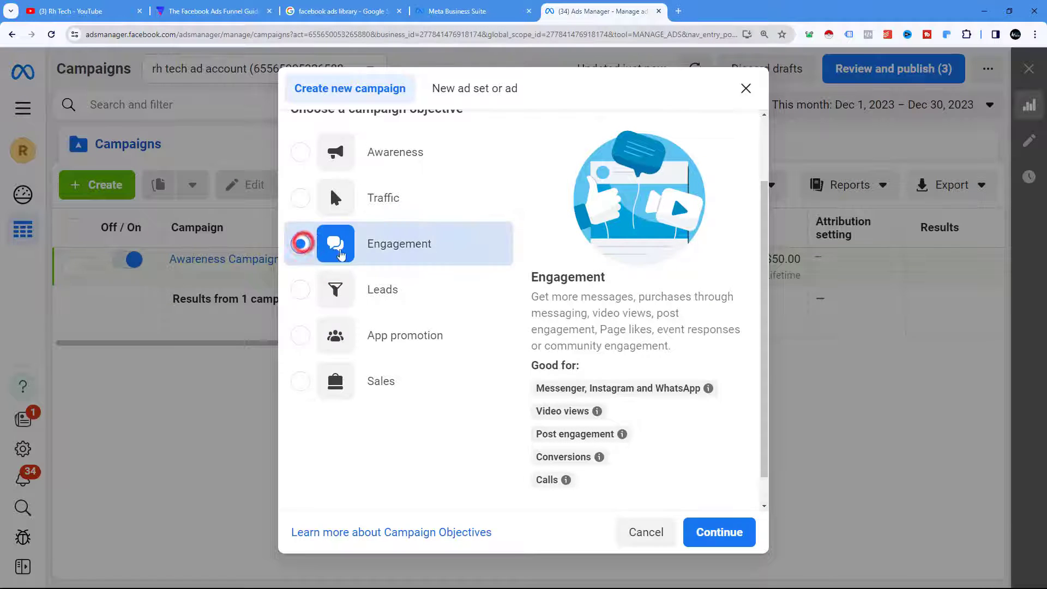
{"action": "left_click", "coordinate": [730, 532]}
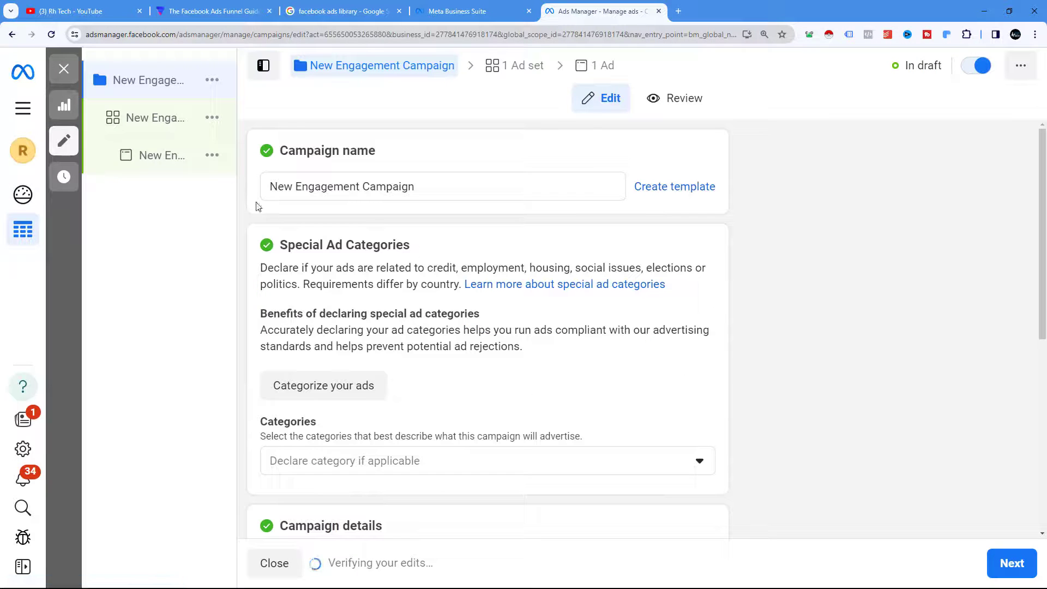
{"action": "double_click", "coordinate": [293, 186]}
{"action": "key", "text": "BackSpace"}
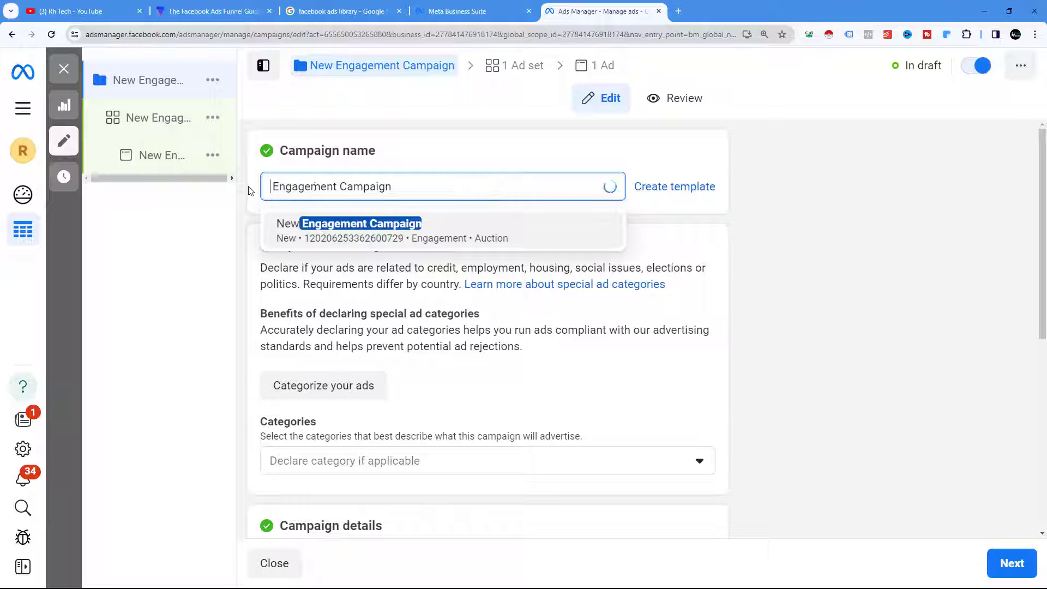
{"action": "left_click", "coordinate": [266, 187]}
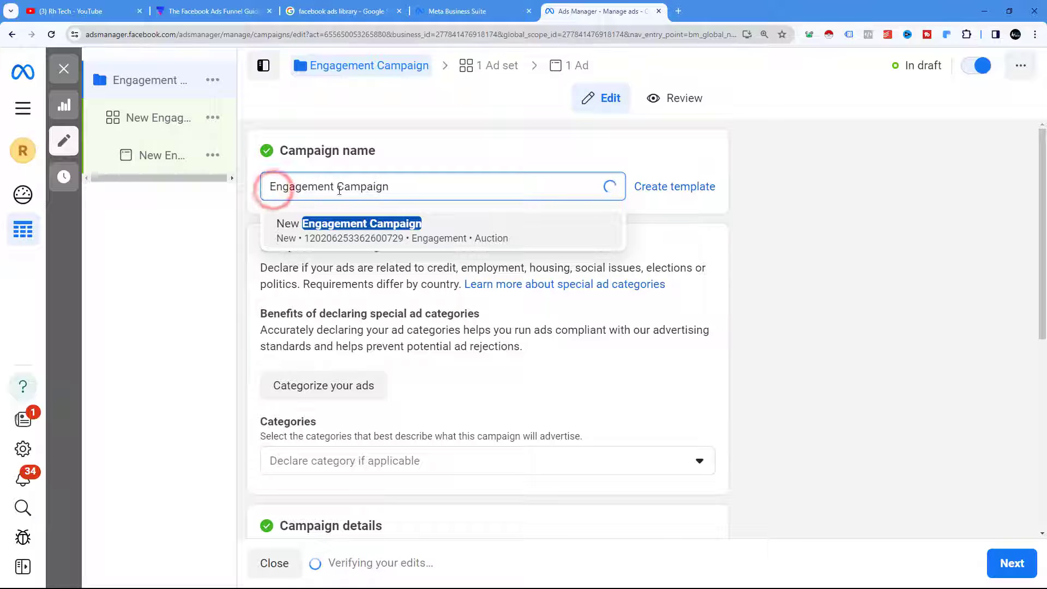
{"action": "left_click", "coordinate": [393, 187]}
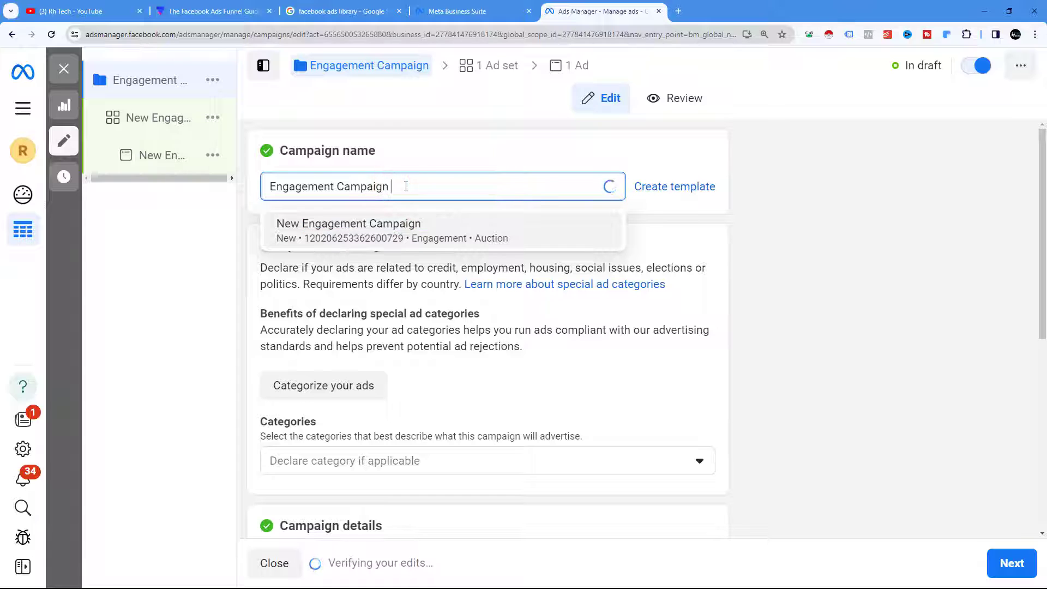
{"action": "type", "text": "For"}
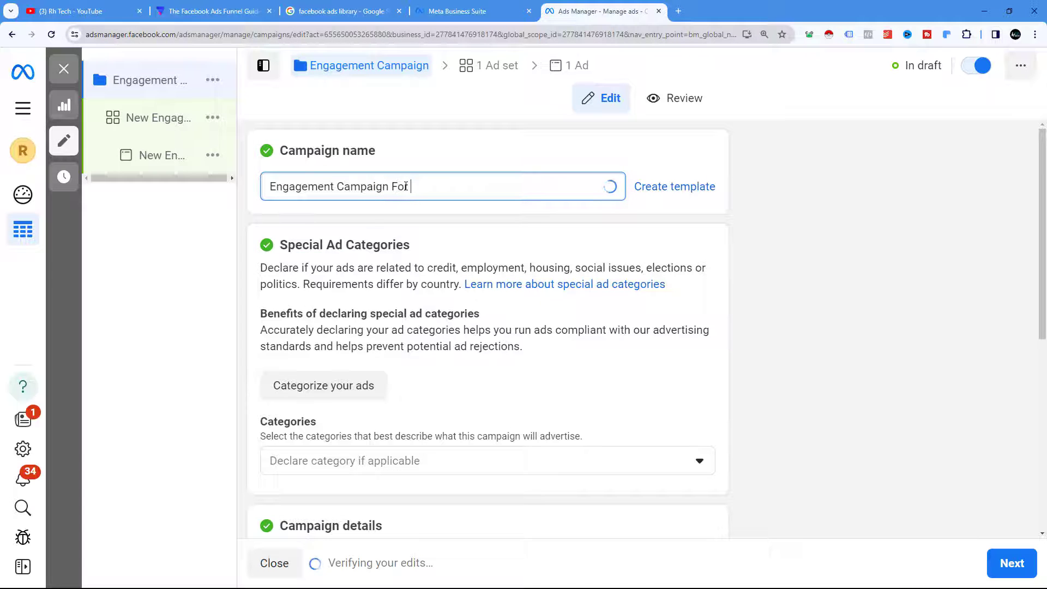
{"action": "type", "text": " Rh tech"}
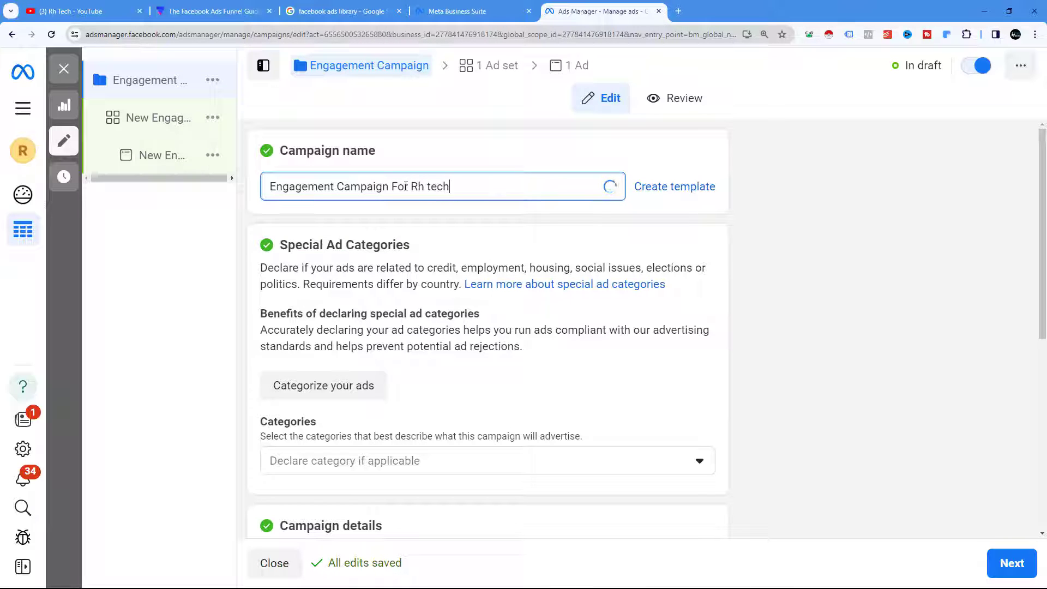
Review the campaign details, A/B Test and Advantage campaign budget settings, and continue to the ad set
{"action": "scroll", "coordinate": [360, 300], "scroll_direction": "down", "scroll_amount": 4}
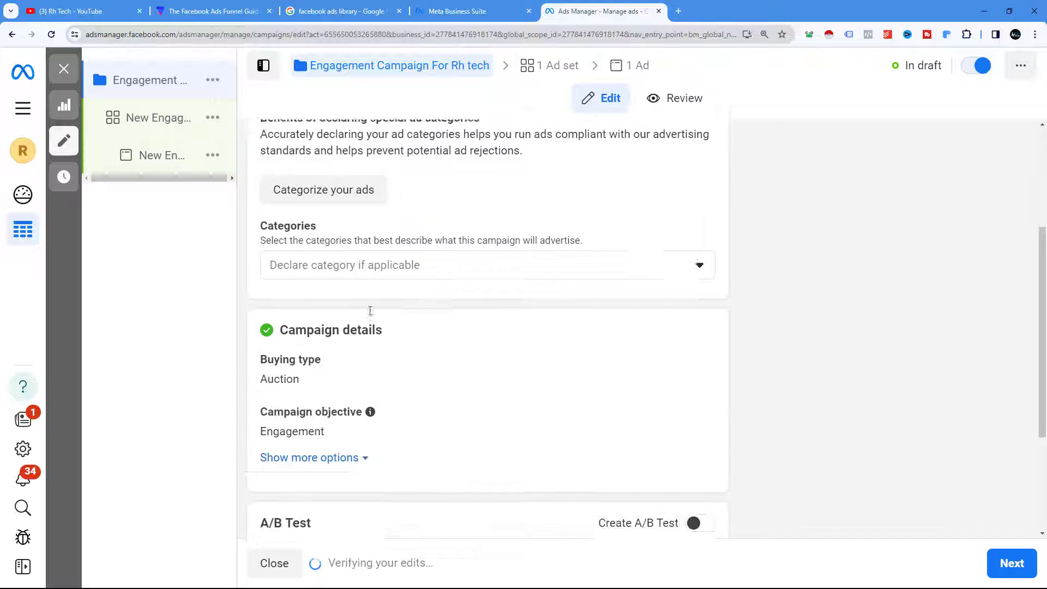
{"action": "scroll", "coordinate": [350, 292], "scroll_direction": "down", "scroll_amount": 2}
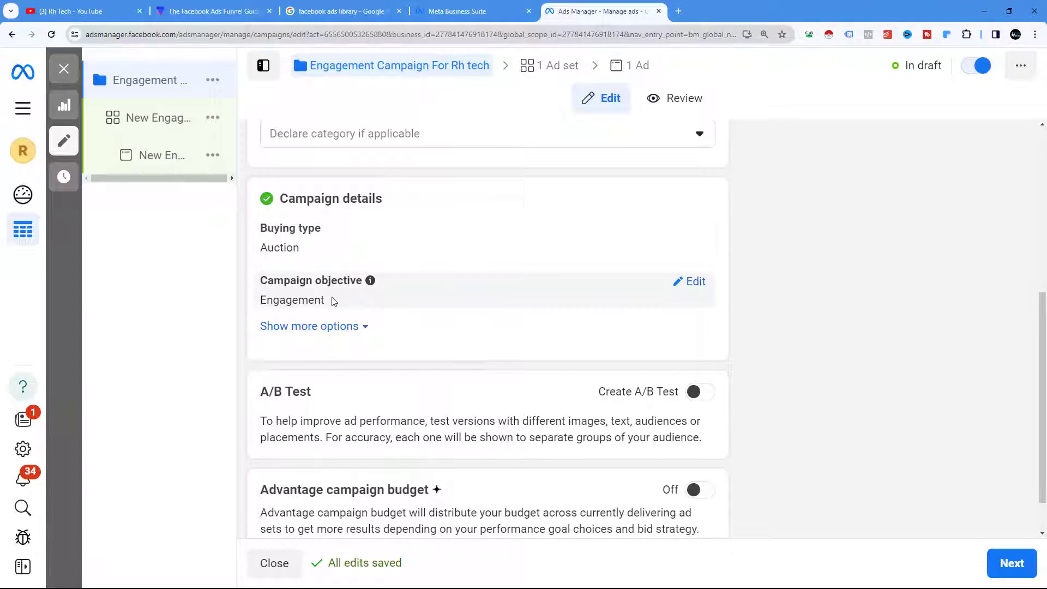
{"action": "scroll", "coordinate": [333, 301], "scroll_direction": "down", "scroll_amount": 1}
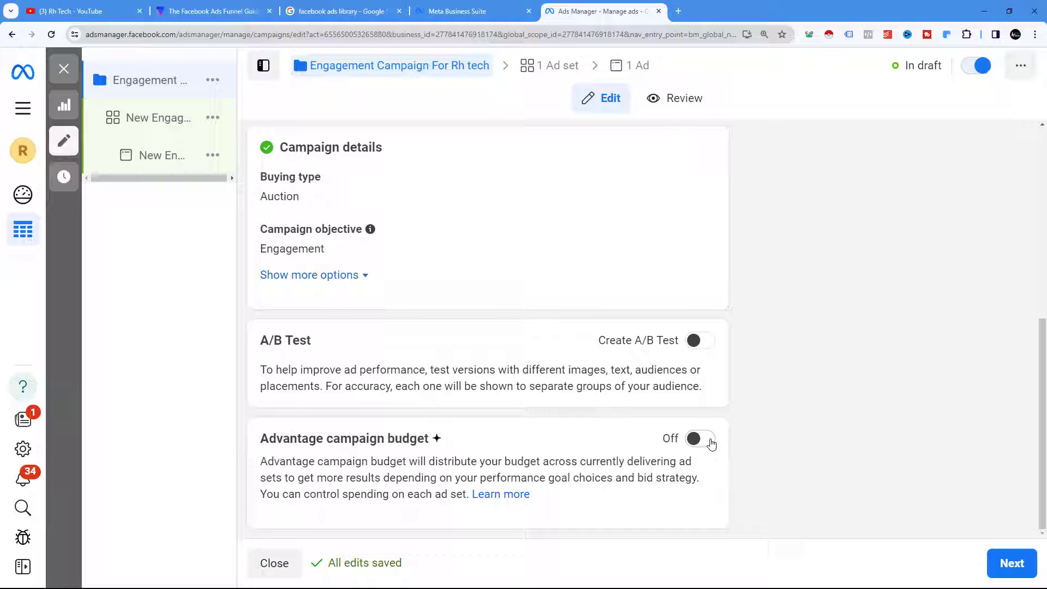
{"action": "left_click", "coordinate": [1010, 563]}
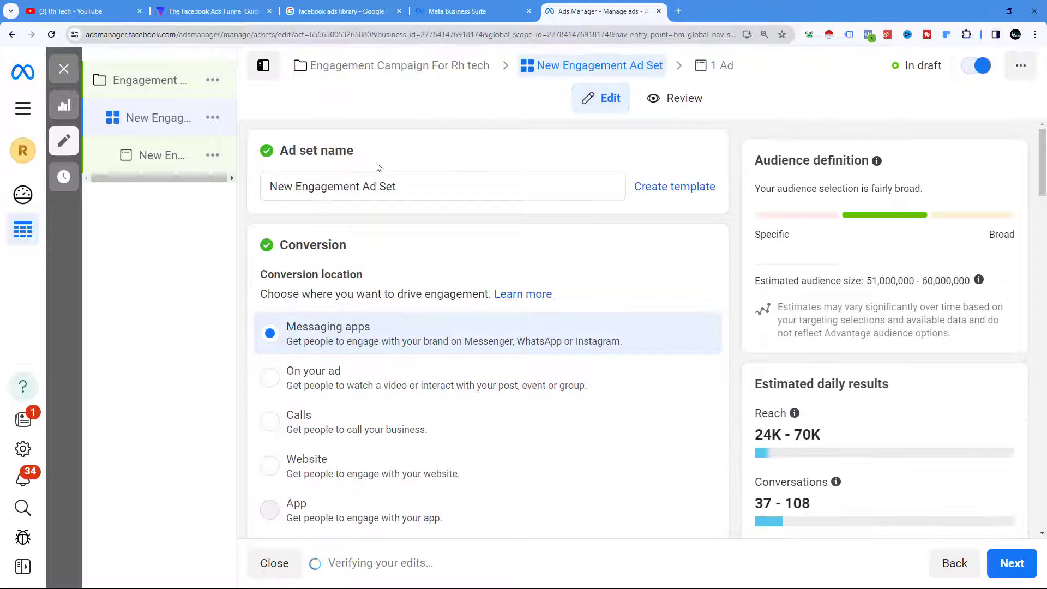
Rename the ad set as "Engagement Ad Set For Rh tech"
{"action": "double_click", "coordinate": [282, 186]}
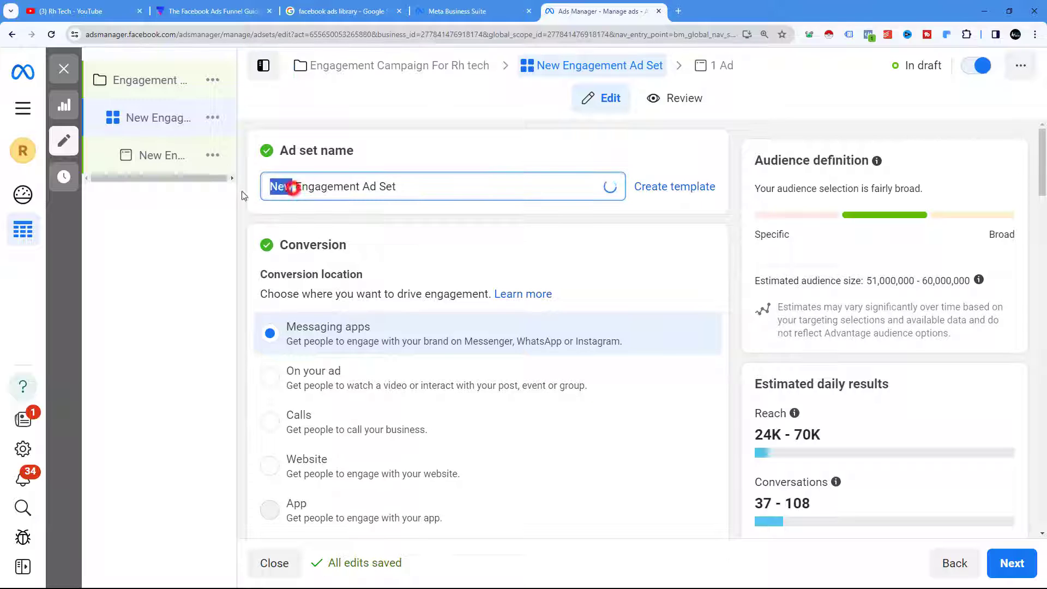
{"action": "key", "text": "BackSpace"}
{"action": "left_click", "coordinate": [380, 185]}
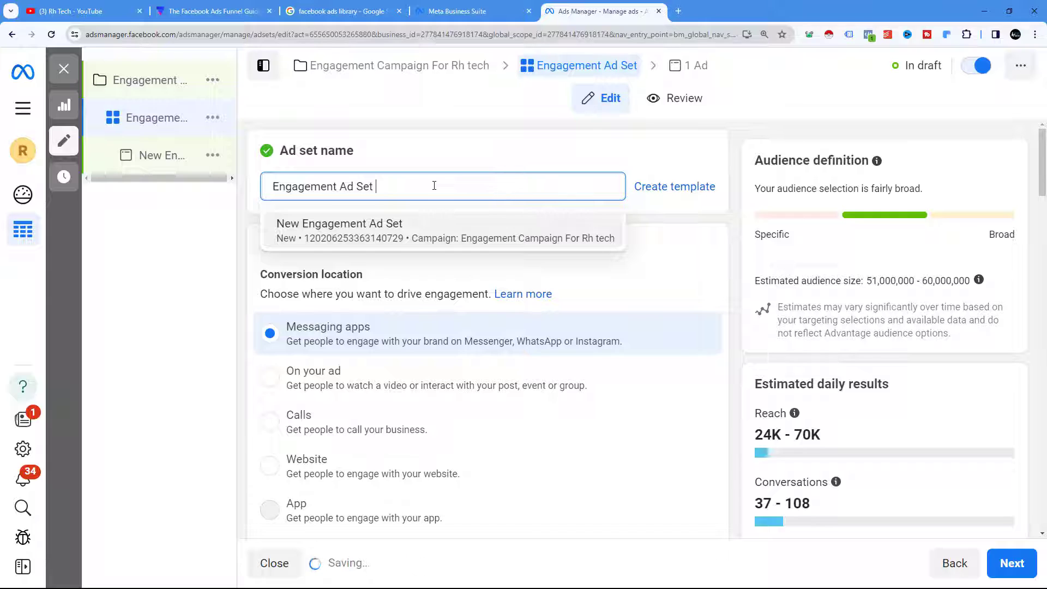
{"action": "type", "text": "For "}
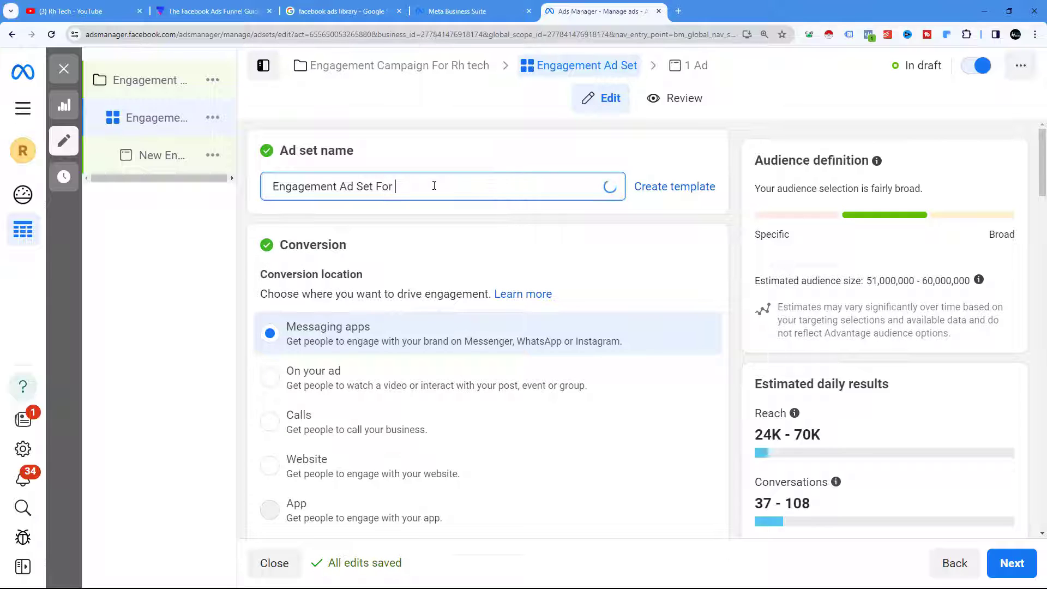
{"action": "type", "text": "Rh tech"}
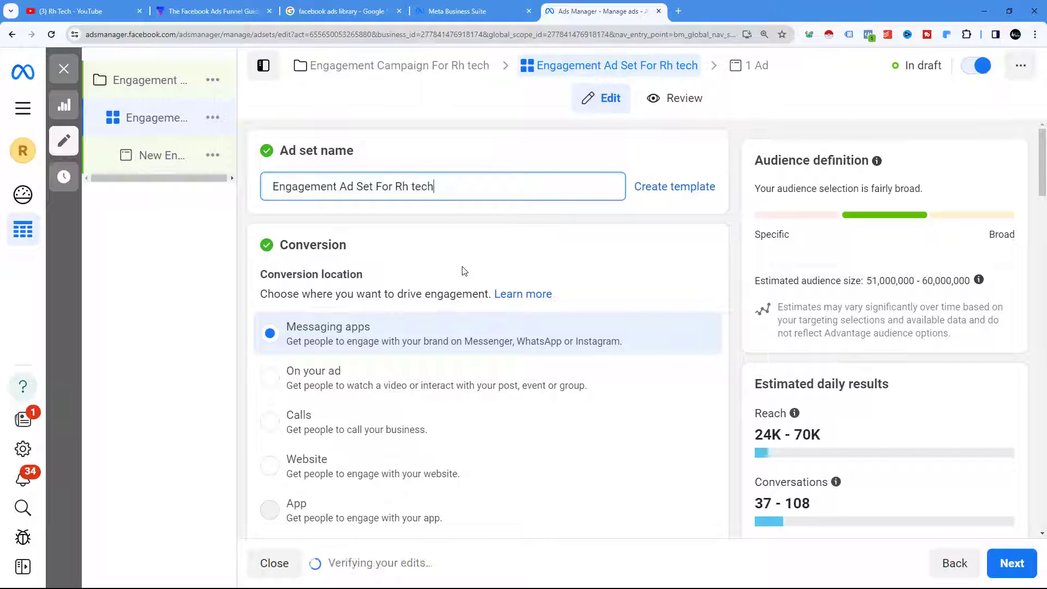
{"action": "scroll", "coordinate": [350, 259], "scroll_direction": "down", "scroll_amount": 2}
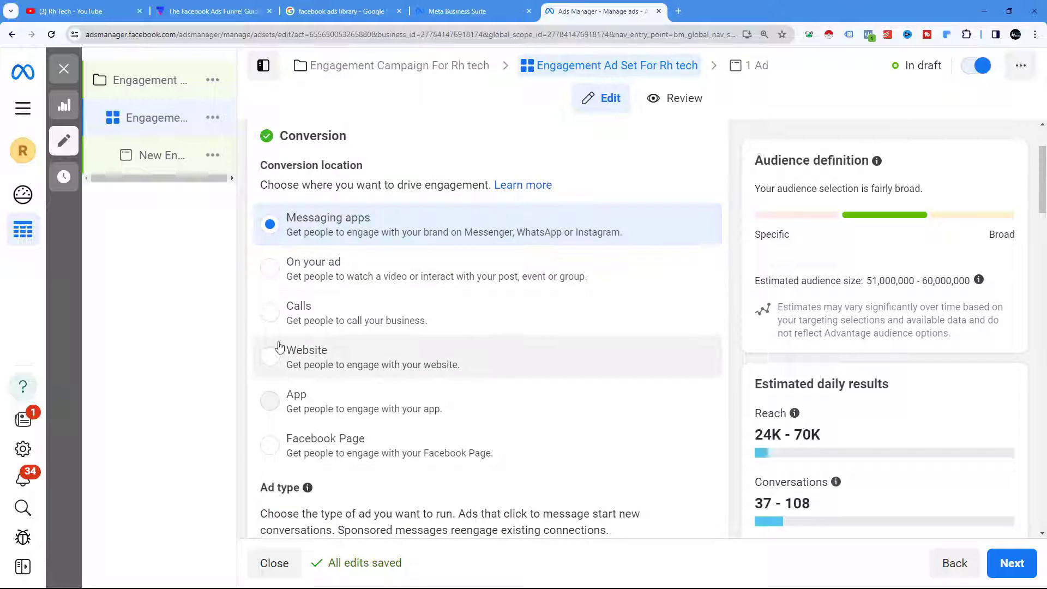
Set the ad set's conversion location to Facebook Page and choose the Rh Tech page from the personal pages
{"action": "left_click", "coordinate": [273, 446]}
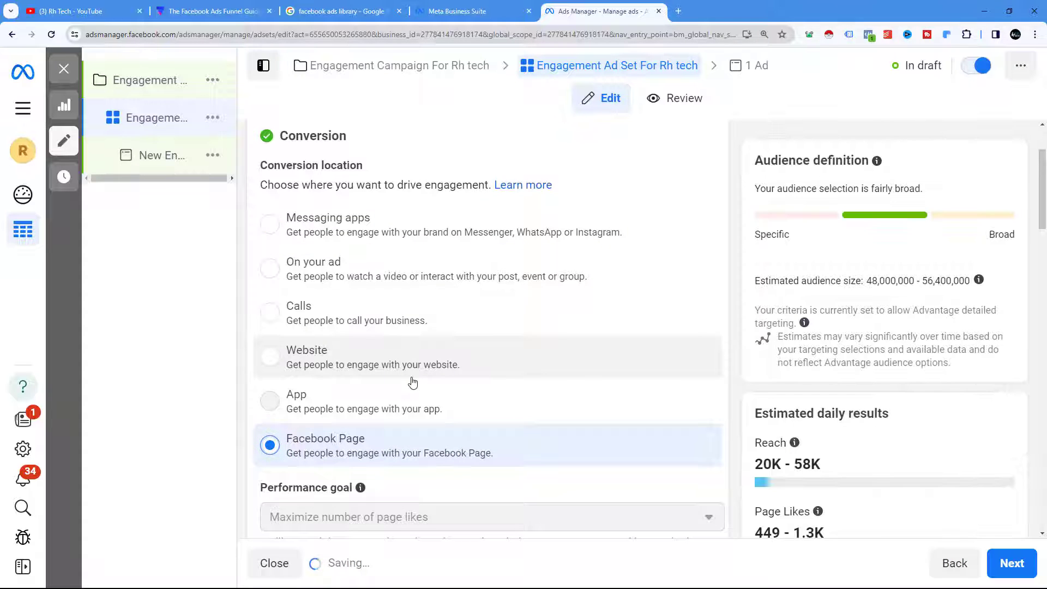
{"action": "scroll", "coordinate": [413, 383], "scroll_direction": "down", "scroll_amount": 3}
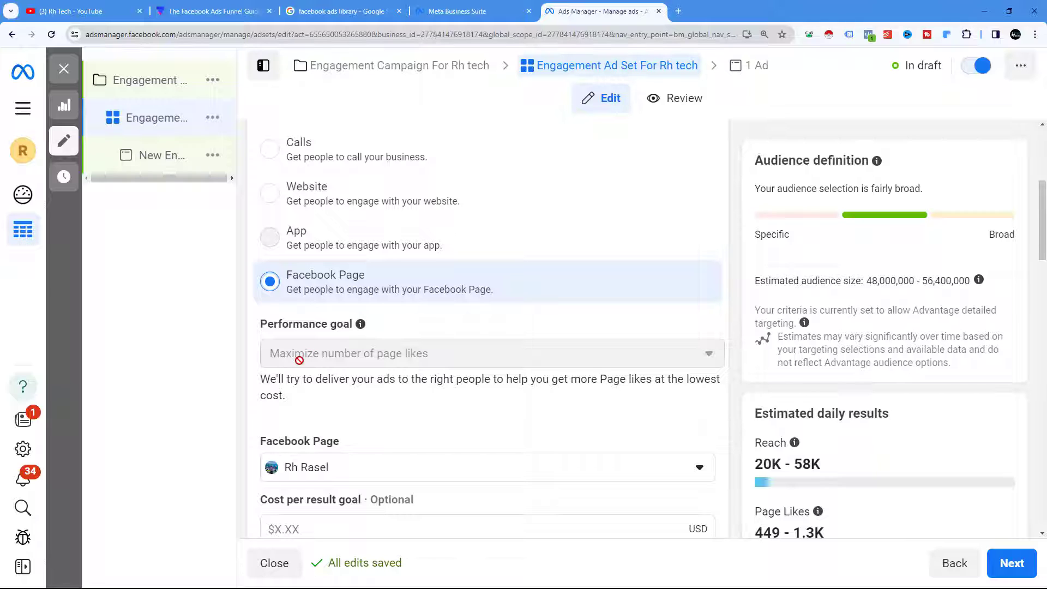
{"action": "scroll", "coordinate": [298, 360], "scroll_direction": "down", "scroll_amount": 3}
{"action": "left_click", "coordinate": [340, 311]}
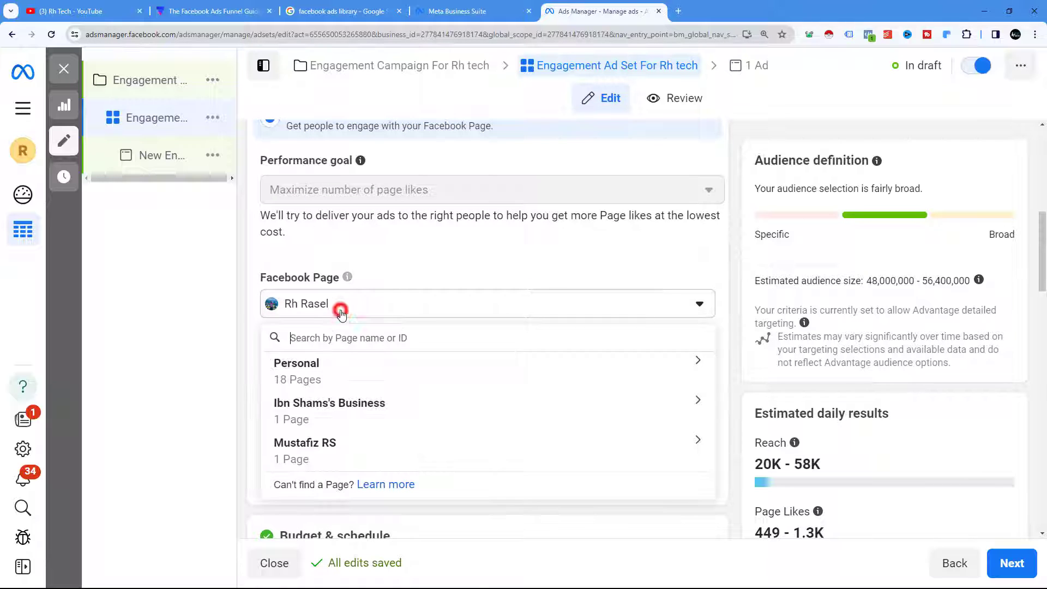
{"action": "left_click", "coordinate": [698, 360]}
{"action": "scroll", "coordinate": [560, 394], "scroll_direction": "down", "scroll_amount": 3}
{"action": "scroll", "coordinate": [437, 430], "scroll_direction": "down", "scroll_amount": 10}
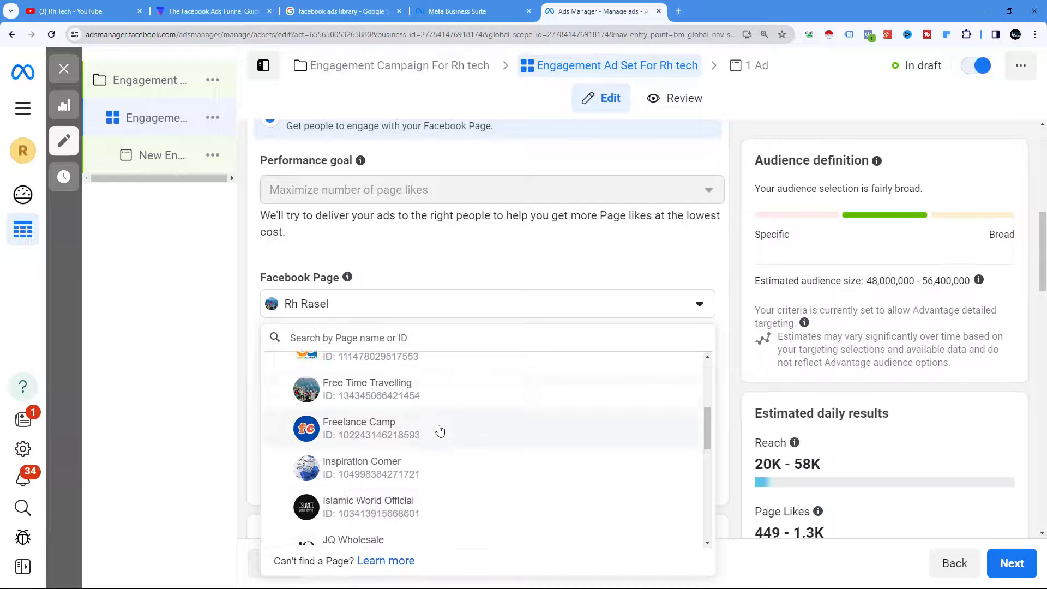
{"action": "left_click", "coordinate": [377, 370]}
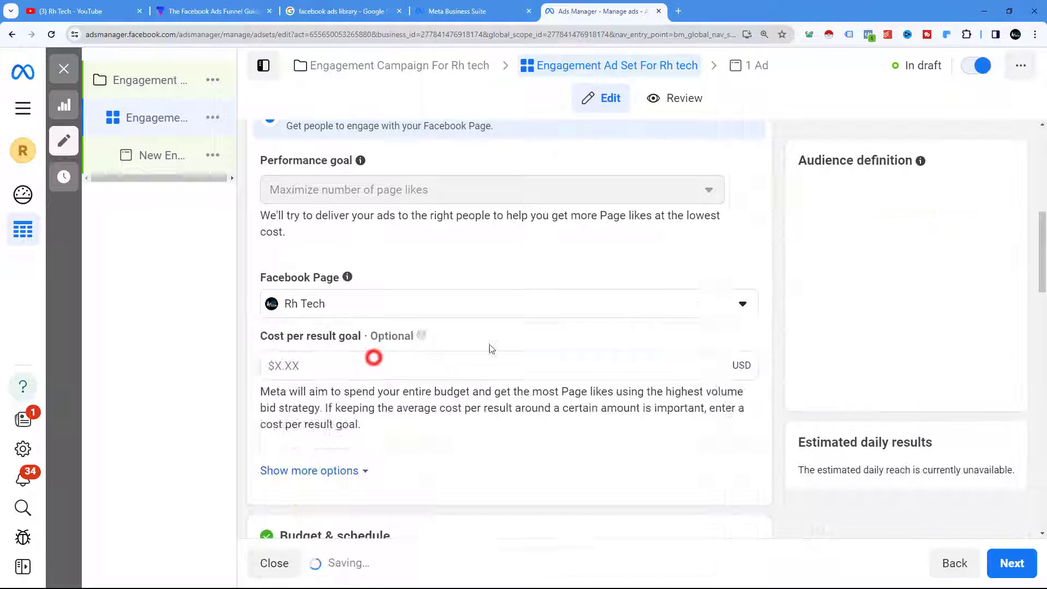
Expand the additional options below the cost per result goal and review the charging and delivery type settings
{"action": "scroll", "coordinate": [442, 344], "scroll_direction": "down", "scroll_amount": 1}
{"action": "scroll", "coordinate": [441, 344], "scroll_direction": "down", "scroll_amount": 1}
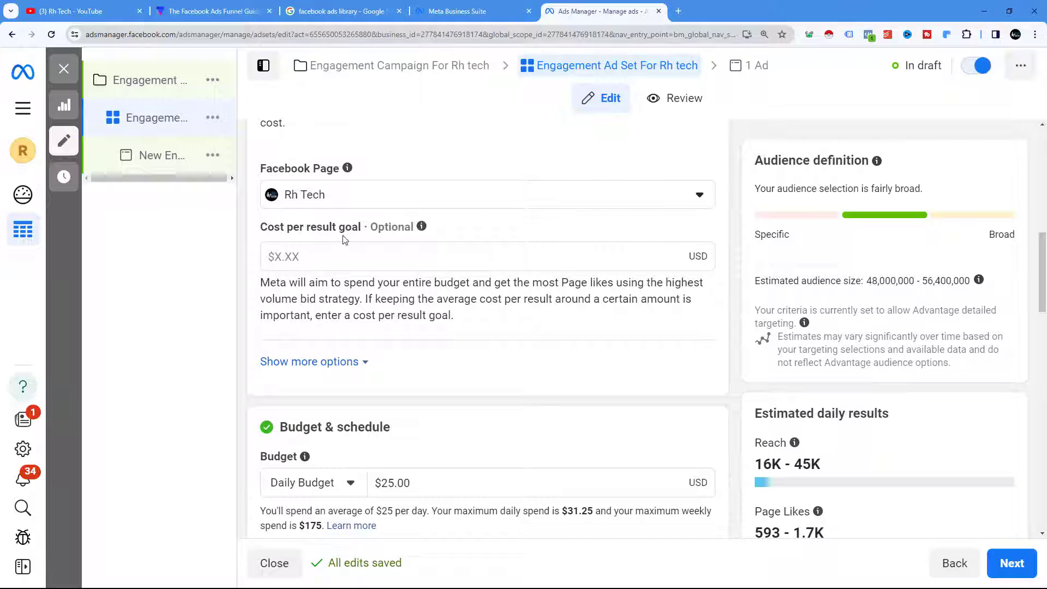
{"action": "scroll", "coordinate": [533, 320], "scroll_direction": "down", "scroll_amount": 1}
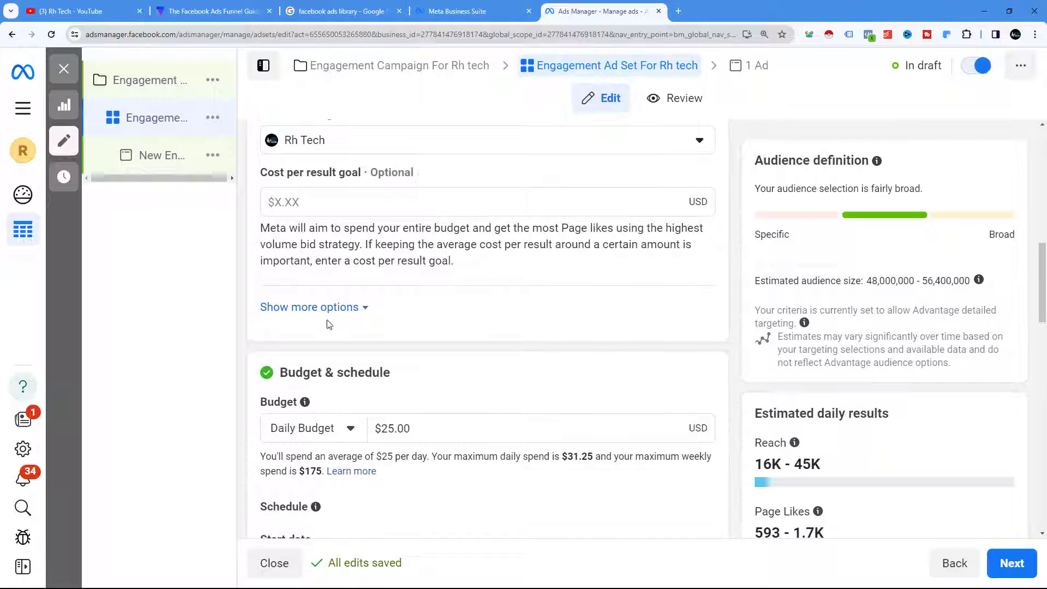
{"action": "left_click", "coordinate": [349, 307]}
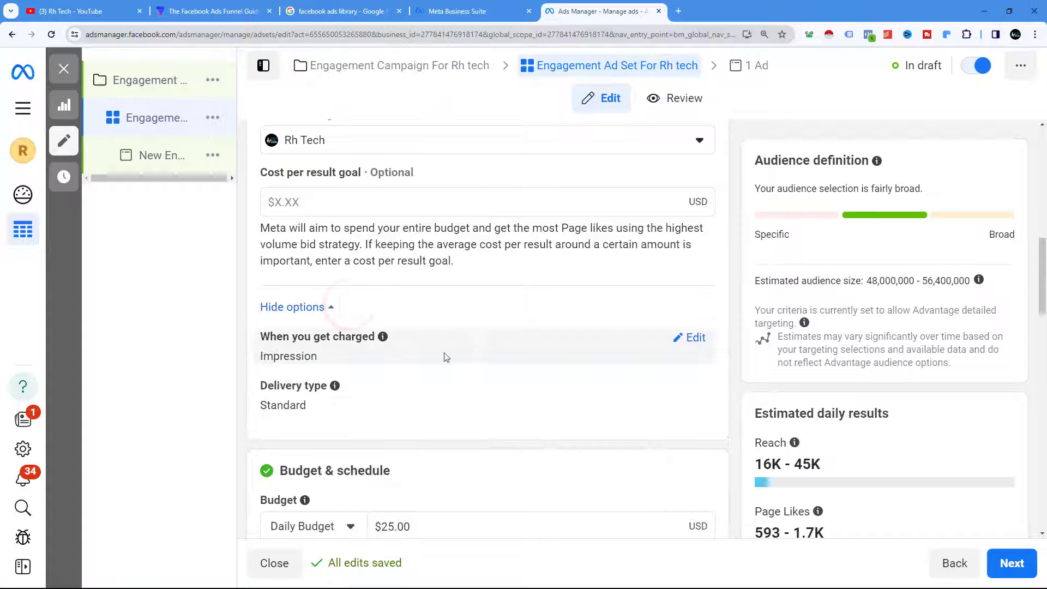
{"action": "left_click", "coordinate": [289, 332]}
Set the ad set's daily budget to $5.00
{"action": "scroll", "coordinate": [319, 282], "scroll_direction": "down", "scroll_amount": 4}
{"action": "scroll", "coordinate": [457, 293], "scroll_direction": "down", "scroll_amount": 2}
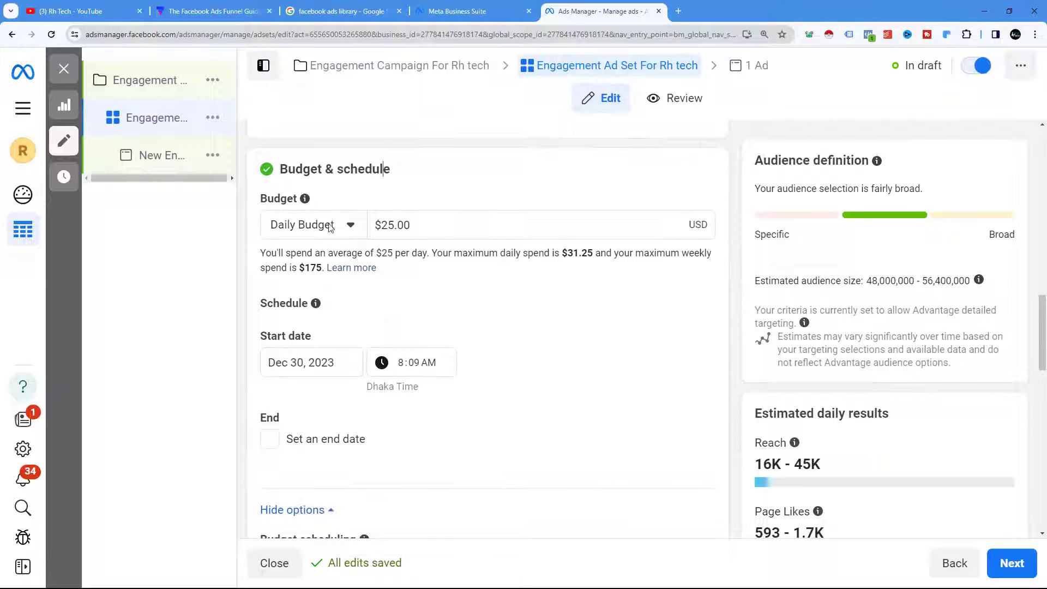
{"action": "left_click", "coordinate": [430, 229]}
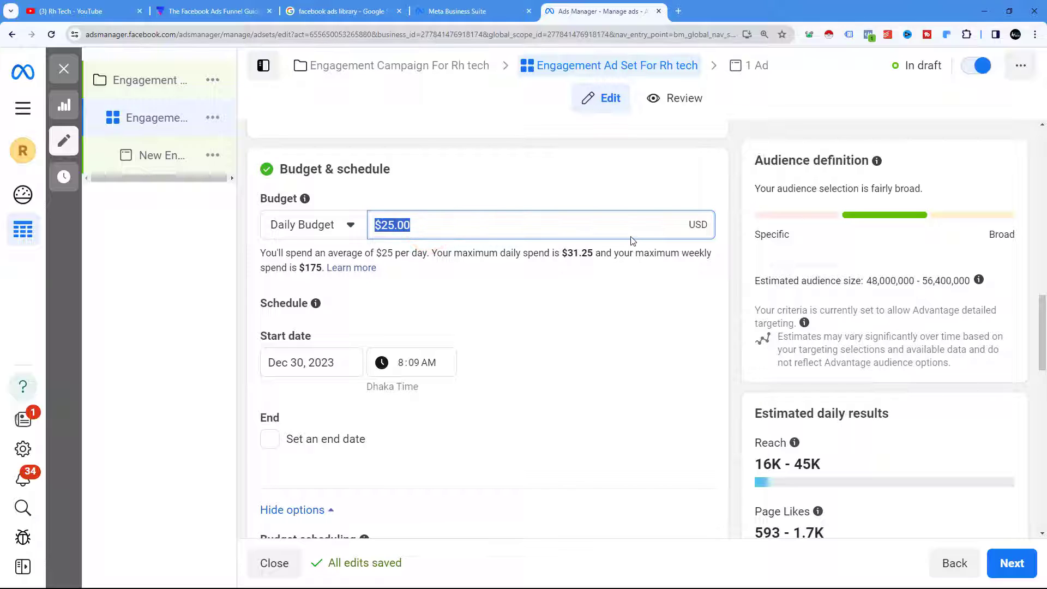
{"action": "type", "text": "5"}
{"action": "left_click", "coordinate": [619, 318]}
Enable an end date in the ad set's schedule and review the budget scheduling options
{"action": "scroll", "coordinate": [617, 315], "scroll_direction": "down", "scroll_amount": 3}
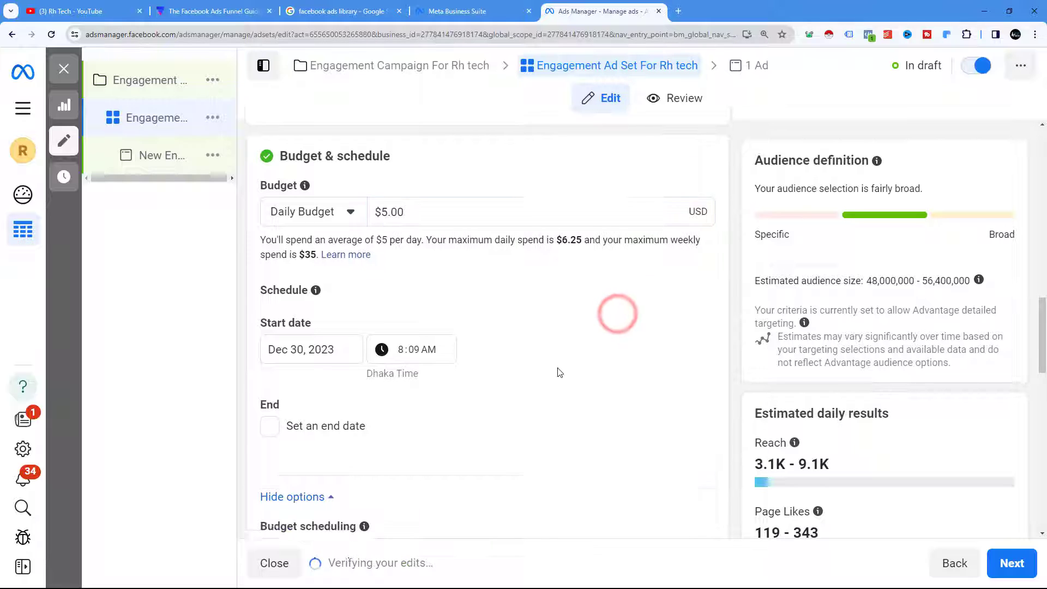
{"action": "left_click", "coordinate": [270, 276]}
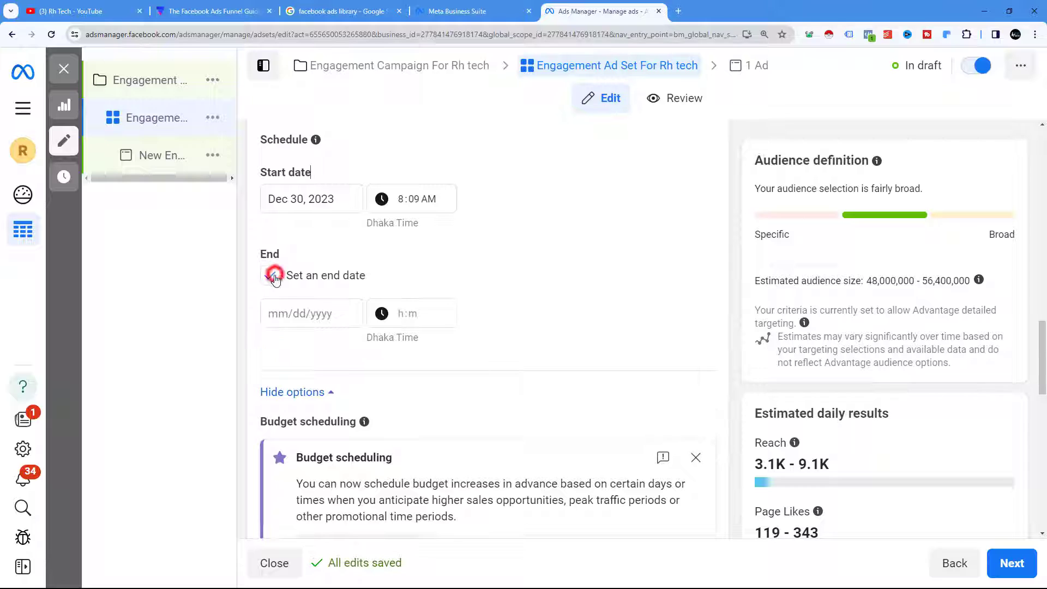
{"action": "left_click", "coordinate": [316, 313]}
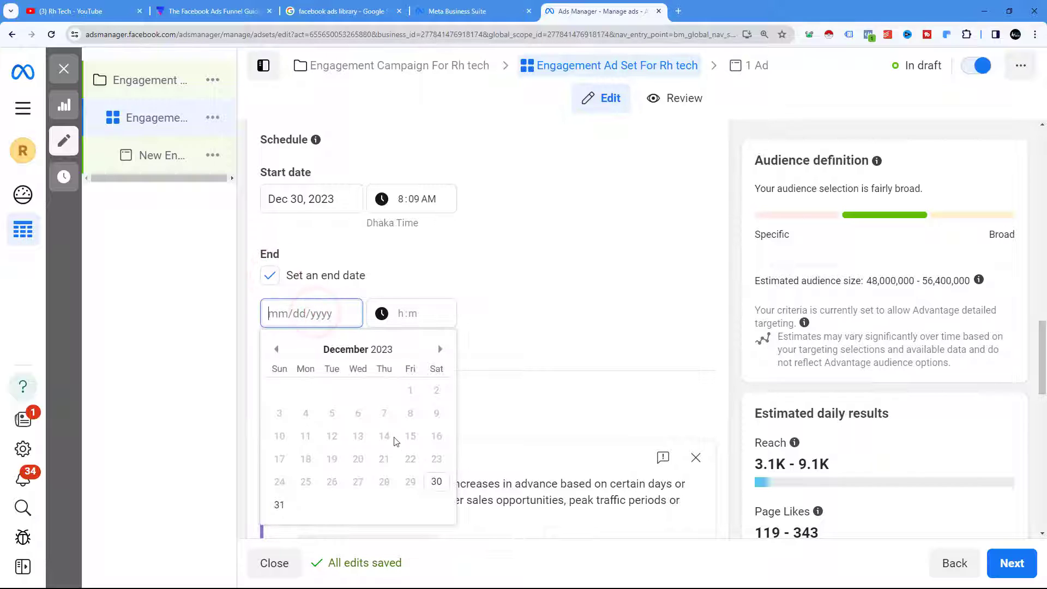
{"action": "left_click", "coordinate": [563, 322]}
{"action": "scroll", "coordinate": [565, 320], "scroll_direction": "down", "scroll_amount": 5}
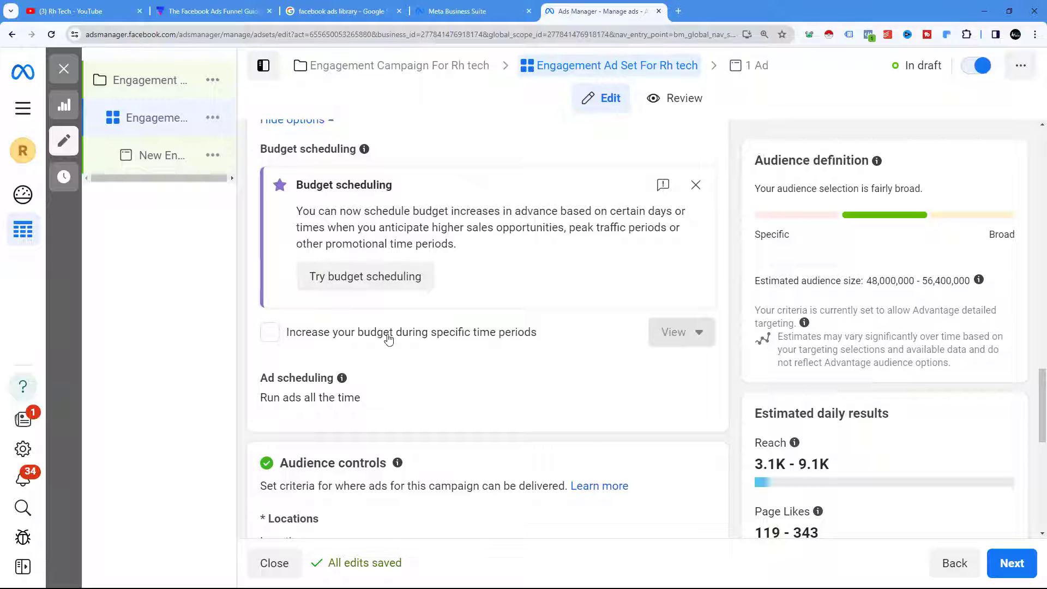
{"action": "scroll", "coordinate": [490, 349], "scroll_direction": "down", "scroll_amount": 4}
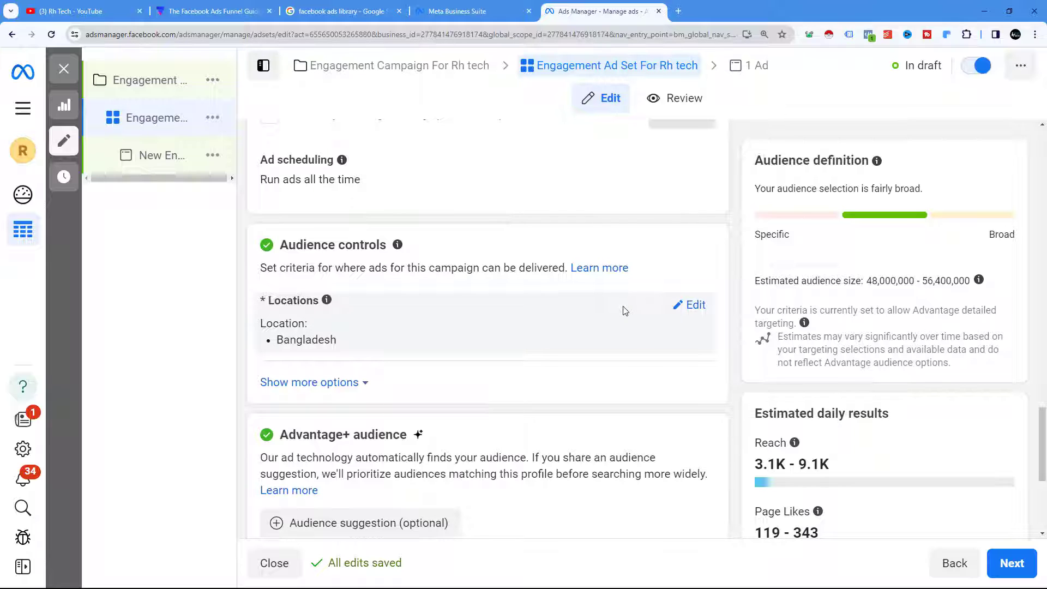
Switch to the Facebook Ads Funnel guide and highlight Facebook Page engagers and video viewers in the Consideration stage's audience list
{"action": "left_click", "coordinate": [194, 12]}
{"action": "scroll", "coordinate": [437, 215], "scroll_direction": "down", "scroll_amount": 1}
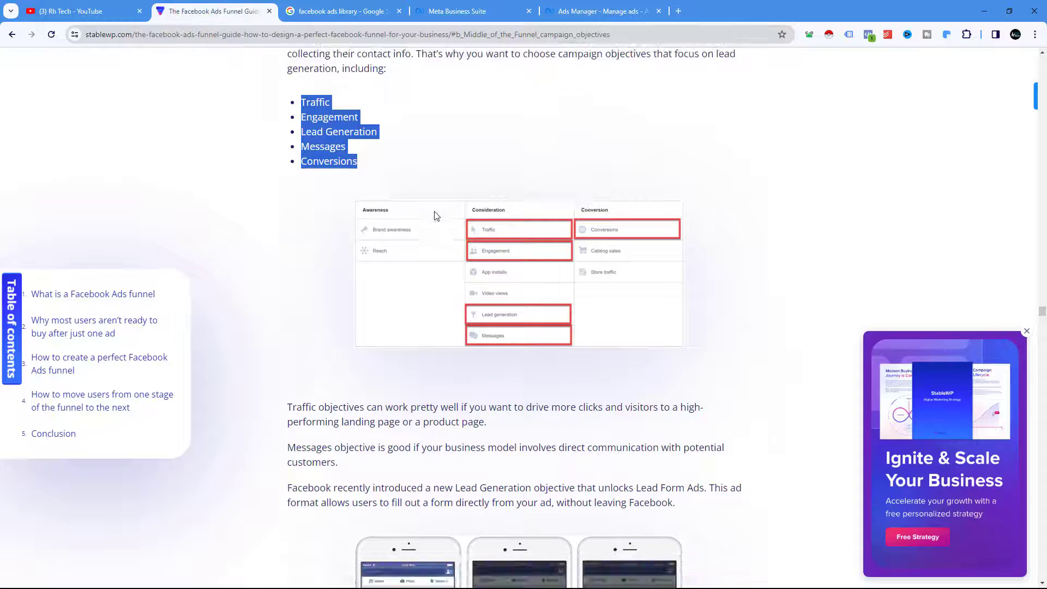
{"action": "scroll", "coordinate": [436, 215], "scroll_direction": "down", "scroll_amount": 10}
{"action": "scroll", "coordinate": [437, 215], "scroll_direction": "up", "scroll_amount": 15}
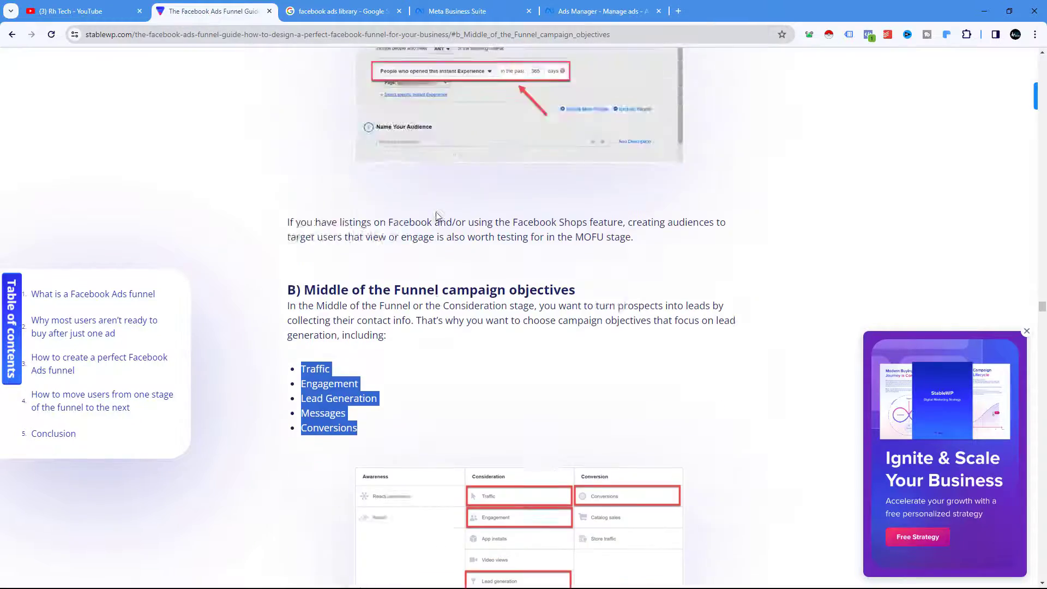
{"action": "scroll", "coordinate": [436, 215], "scroll_direction": "up", "scroll_amount": 20}
{"action": "scroll", "coordinate": [288, 183], "scroll_direction": "down", "scroll_amount": 2}
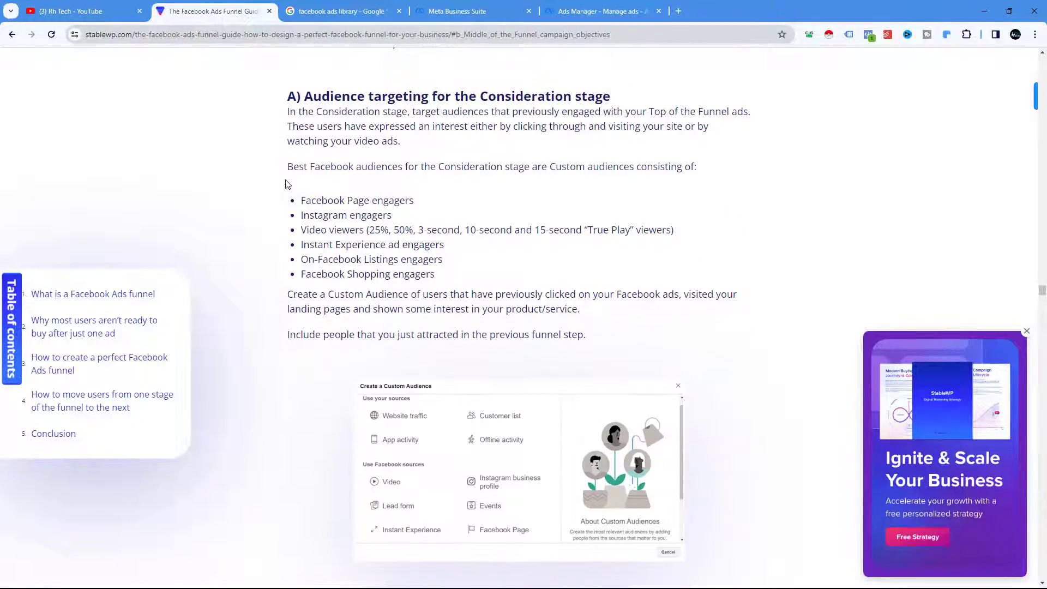
{"action": "left_click_drag", "start_coordinate": [302, 200], "coordinate": [412, 205]}
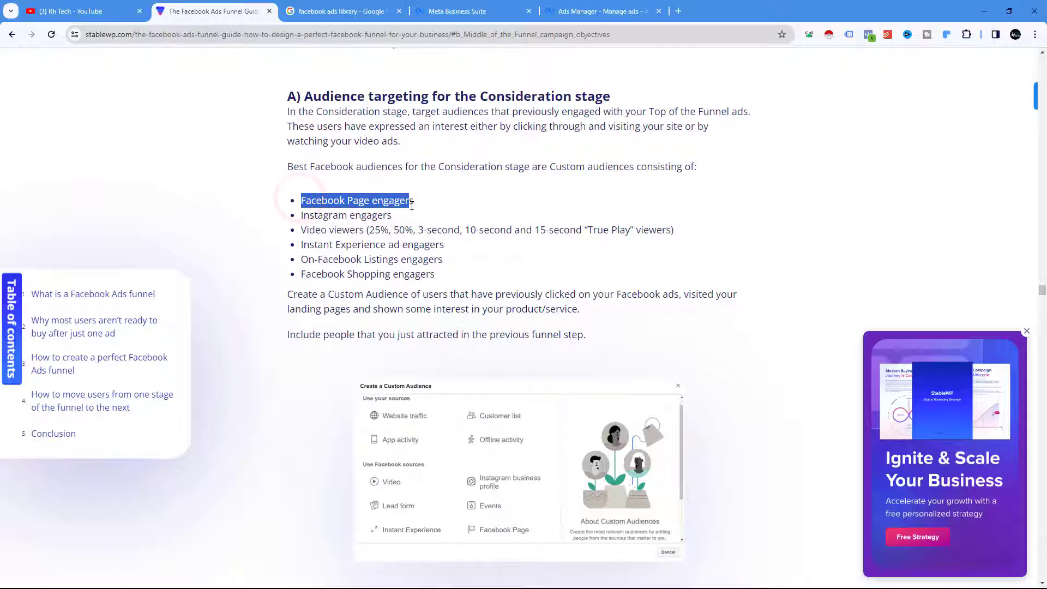
{"action": "left_click_drag", "start_coordinate": [318, 215], "coordinate": [432, 233]}
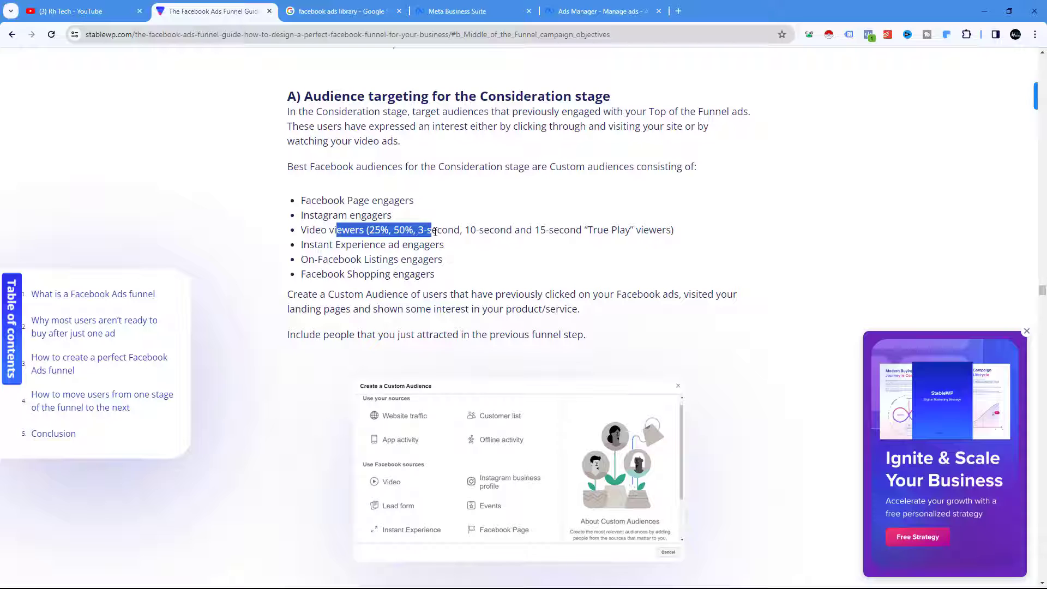
Return to Ads Manager, open the audience locations for editing, and examine the Bangladesh location on the map
{"action": "left_click", "coordinate": [602, 11]}
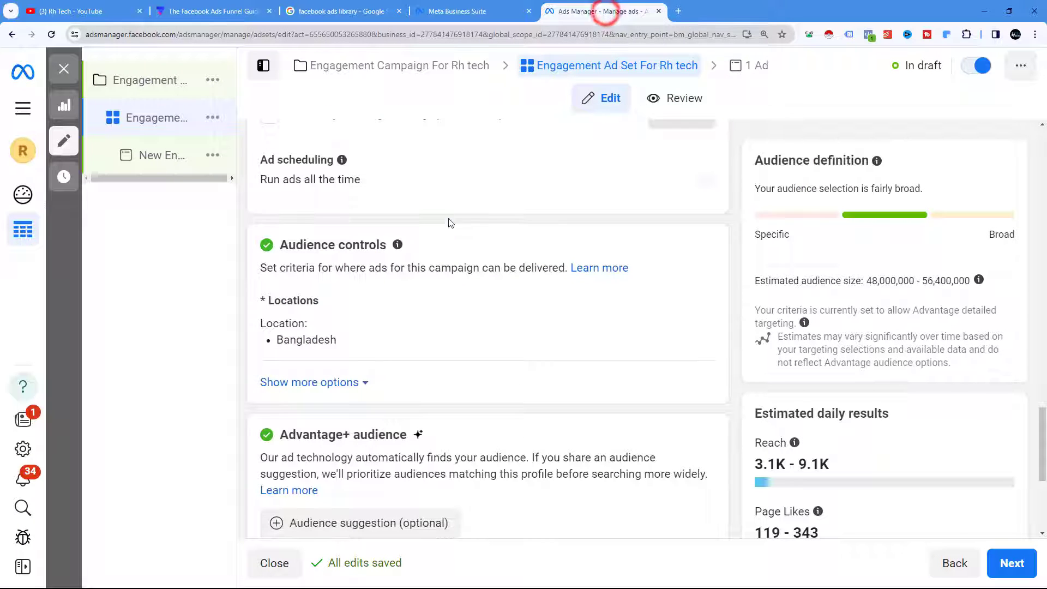
{"action": "scroll", "coordinate": [411, 257], "scroll_direction": "down", "scroll_amount": 2}
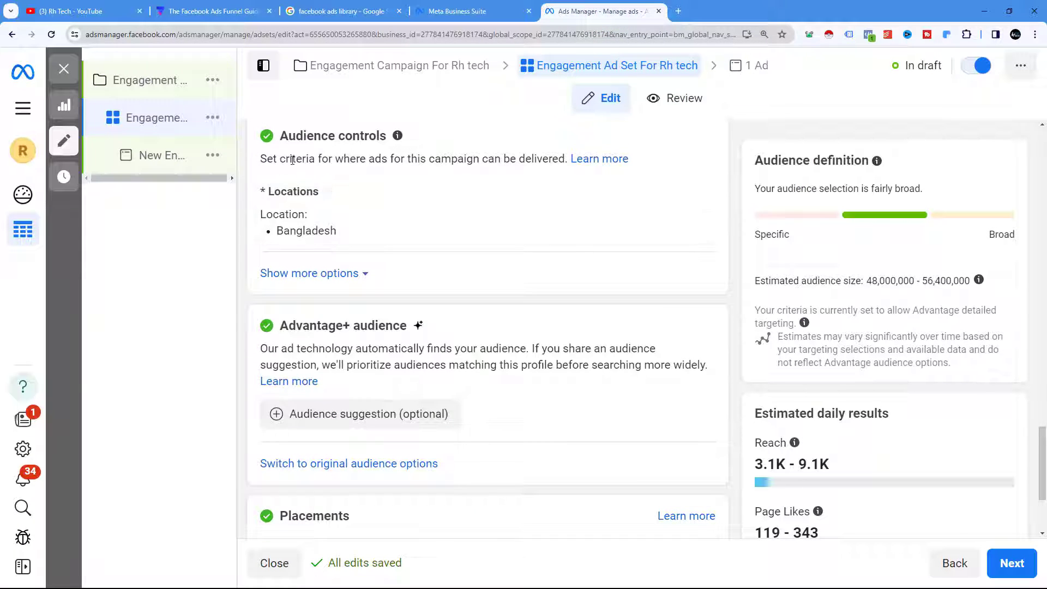
{"action": "scroll", "coordinate": [365, 185], "scroll_direction": "up", "scroll_amount": 3}
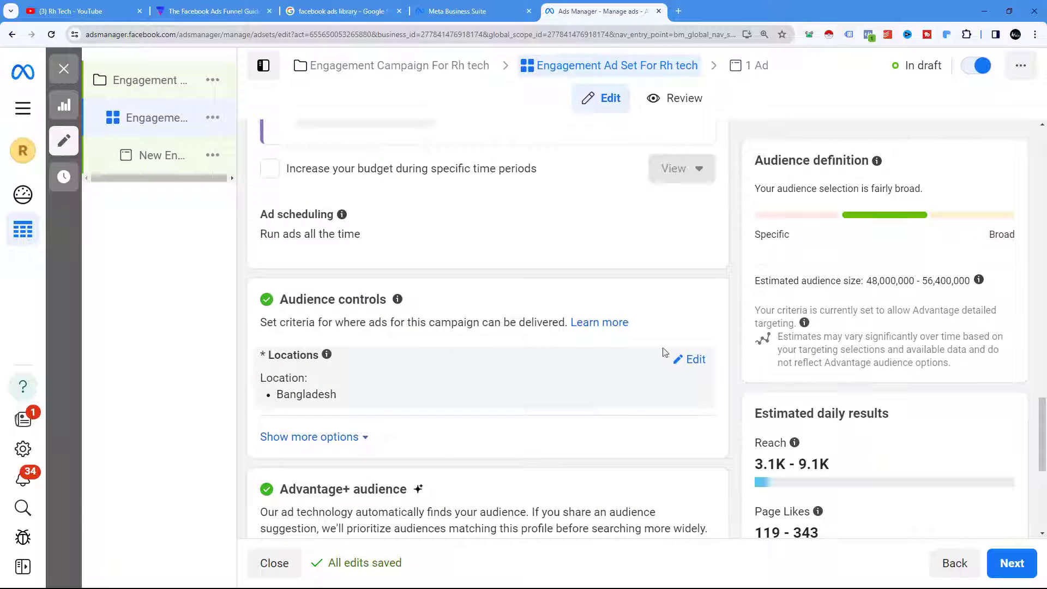
{"action": "left_click", "coordinate": [688, 357]}
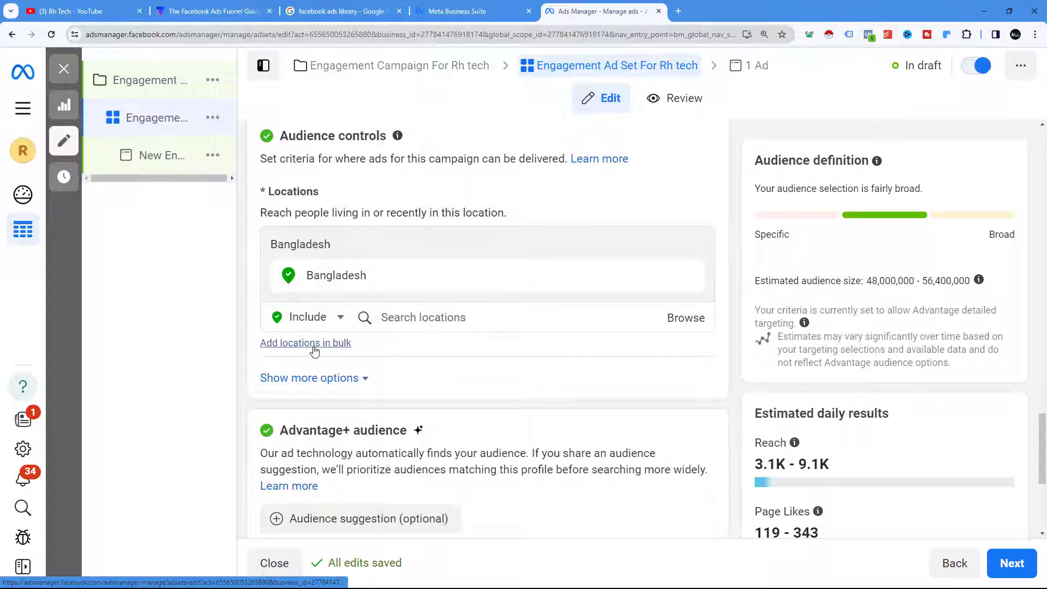
{"action": "left_click", "coordinate": [414, 317]}
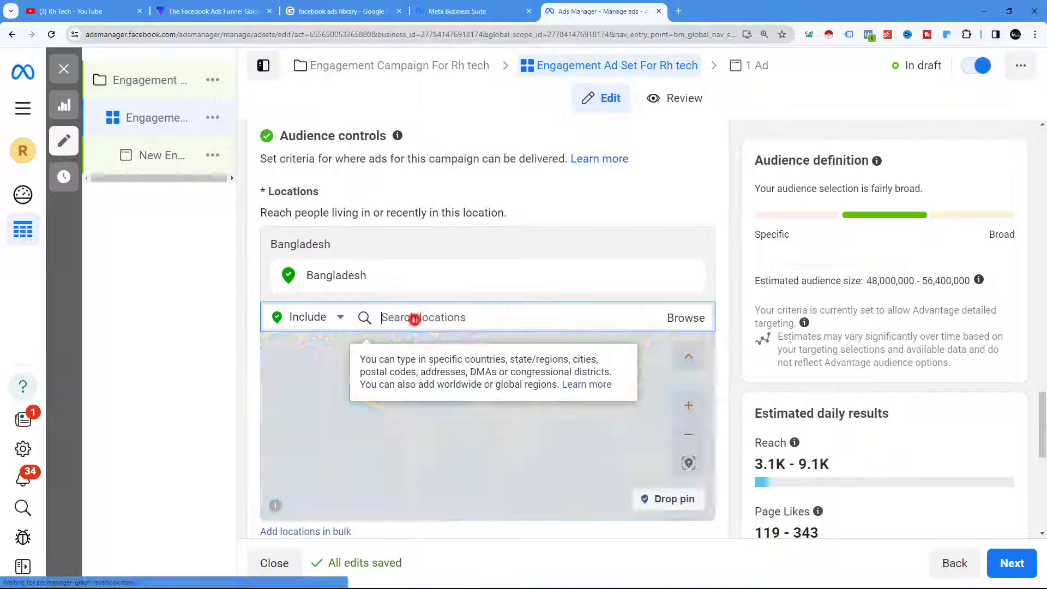
{"action": "scroll", "coordinate": [434, 318], "scroll_direction": "down", "scroll_amount": 2}
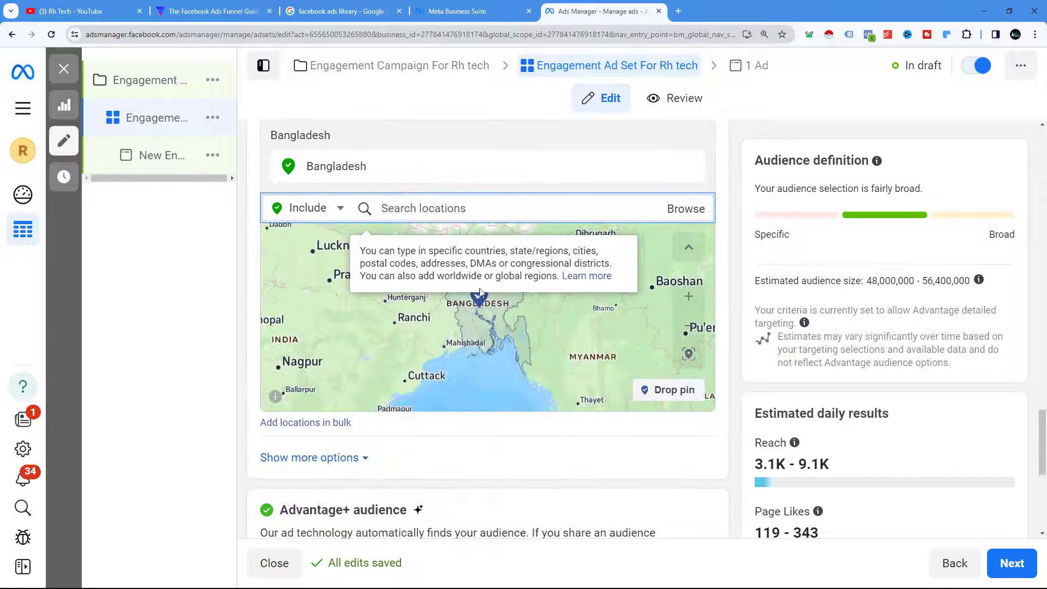
{"action": "scroll", "coordinate": [339, 406], "scroll_direction": "down", "scroll_amount": 2}
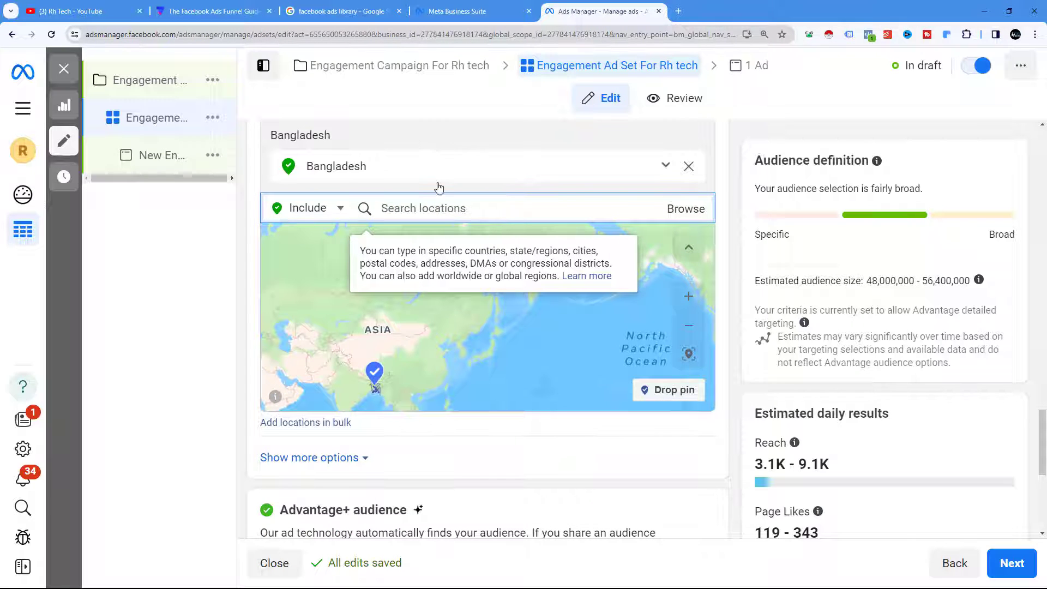
{"action": "scroll", "coordinate": [311, 392], "scroll_direction": "down", "scroll_amount": 3}
{"action": "scroll", "coordinate": [305, 409], "scroll_direction": "down", "scroll_amount": 3}
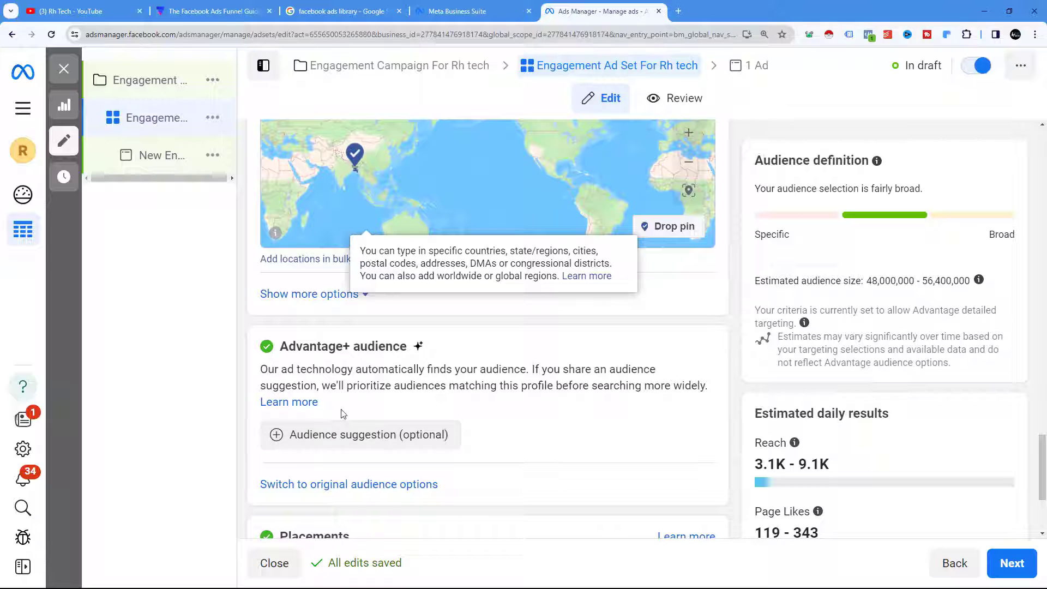
Expand the additional audience controls and examine the minimum age choices, keeping 18 selected
{"action": "scroll", "coordinate": [344, 414], "scroll_direction": "up", "scroll_amount": 3}
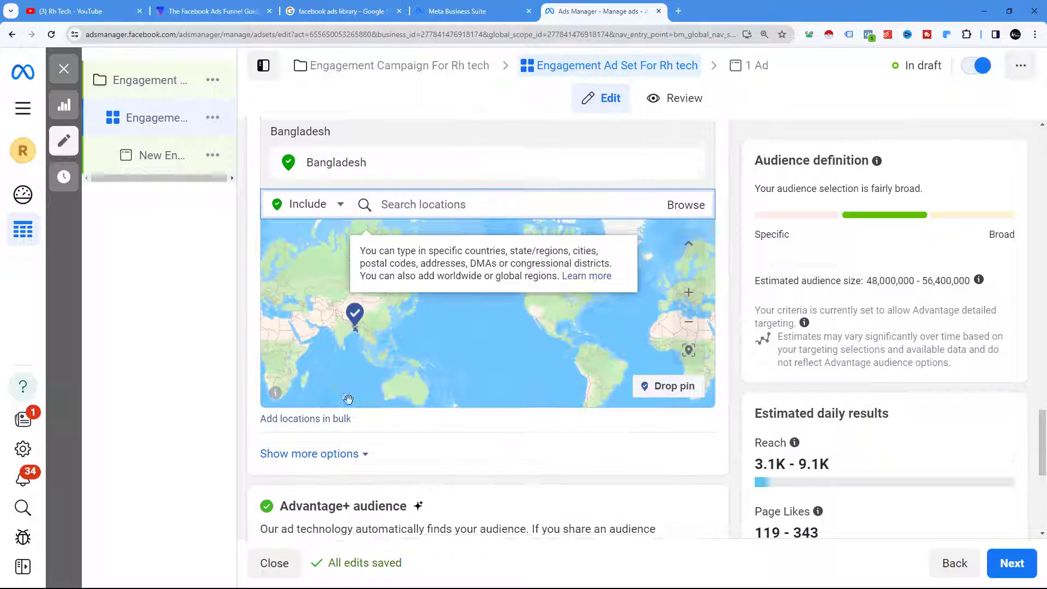
{"action": "left_click", "coordinate": [352, 462]}
{"action": "scroll", "coordinate": [349, 453], "scroll_direction": "down", "scroll_amount": 4}
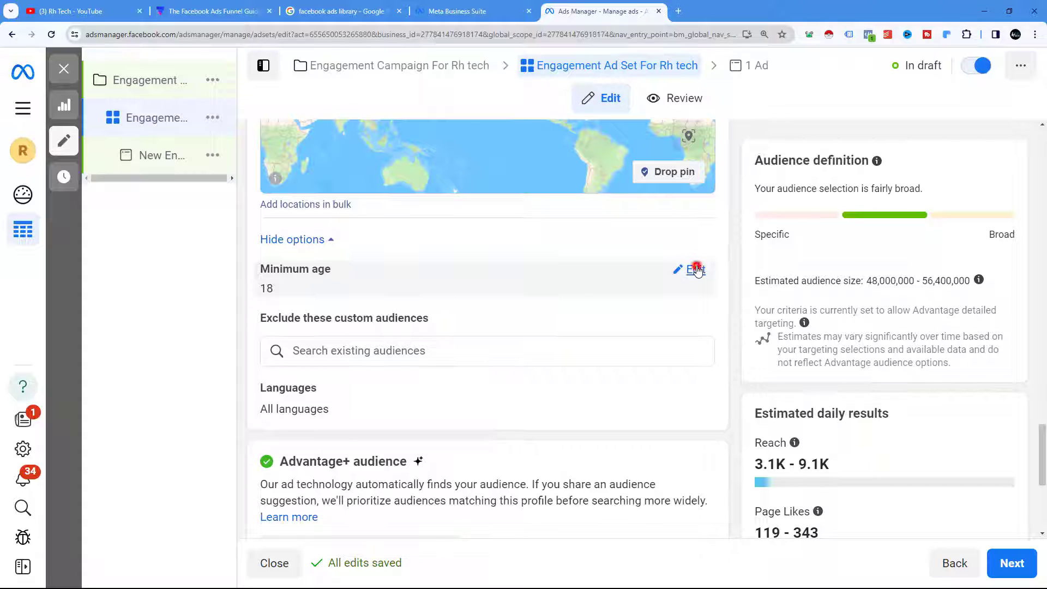
{"action": "left_click", "coordinate": [697, 270]}
{"action": "left_click", "coordinate": [308, 295]}
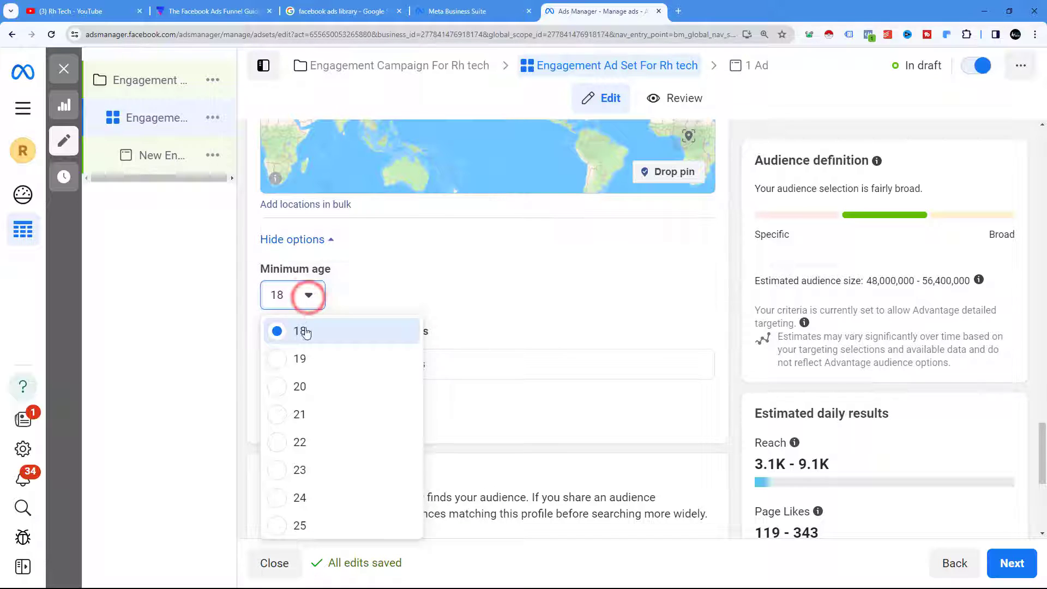
{"action": "left_click", "coordinate": [412, 282]}
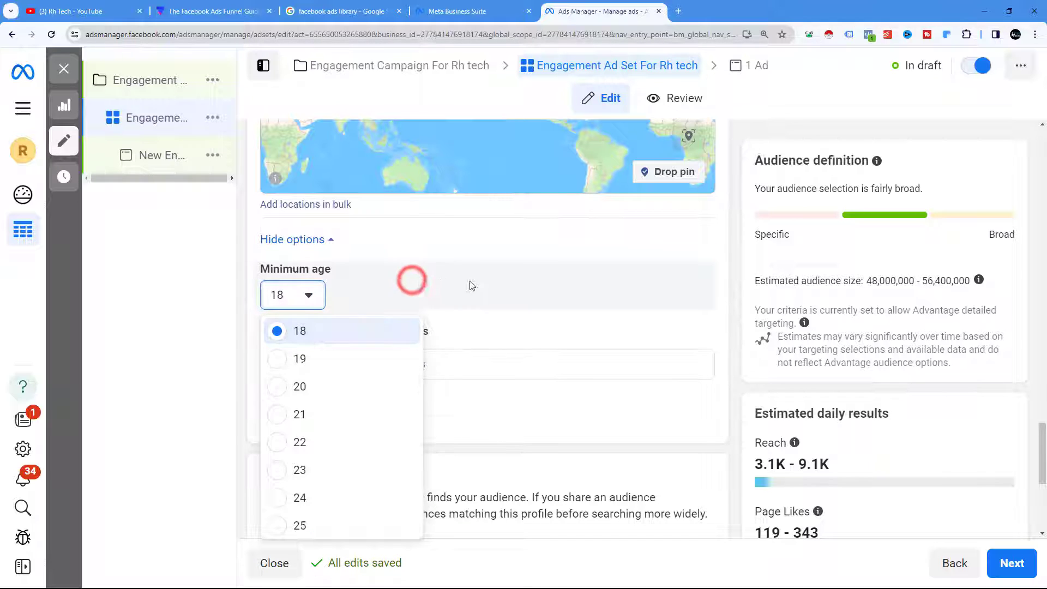
{"action": "left_click", "coordinate": [492, 250]}
{"action": "scroll", "coordinate": [493, 256], "scroll_direction": "down", "scroll_amount": 3}
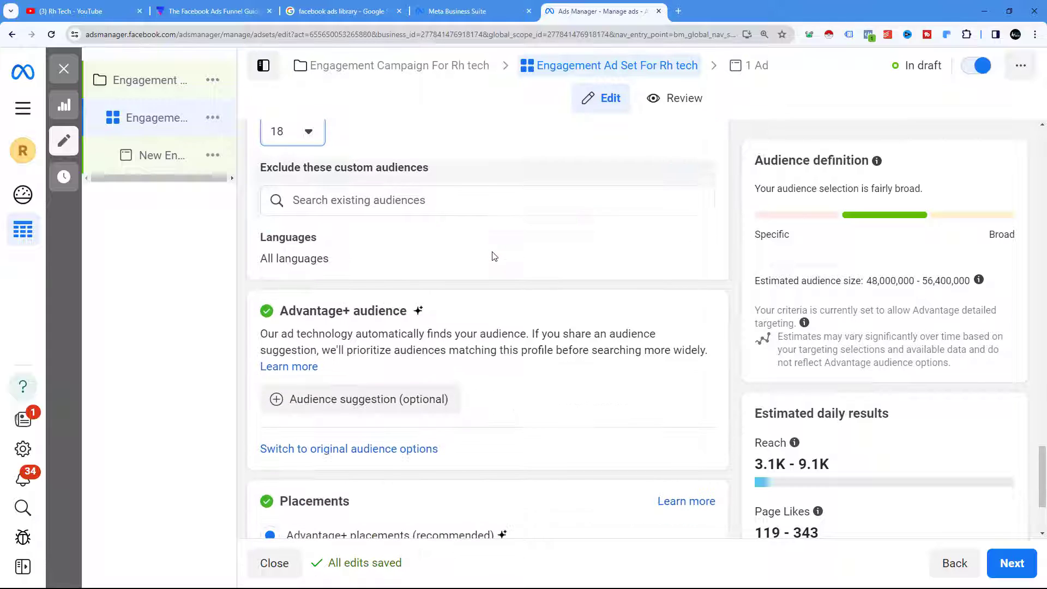
Open the audience languages for editing and add Bengali as the targeted language
{"action": "left_click", "coordinate": [697, 241]}
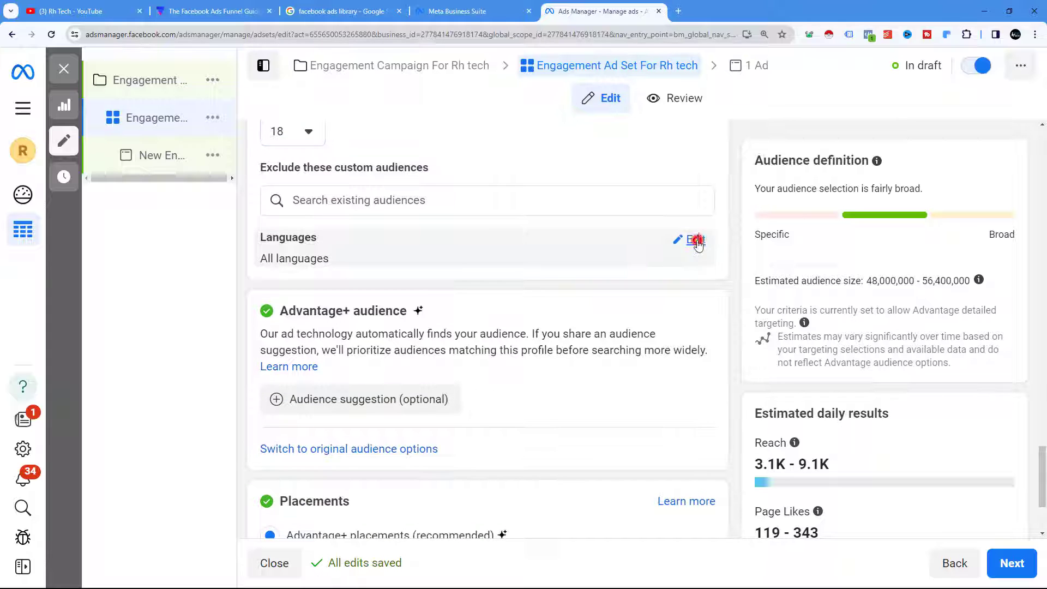
{"action": "left_click", "coordinate": [368, 261]}
{"action": "type", "text": "be"}
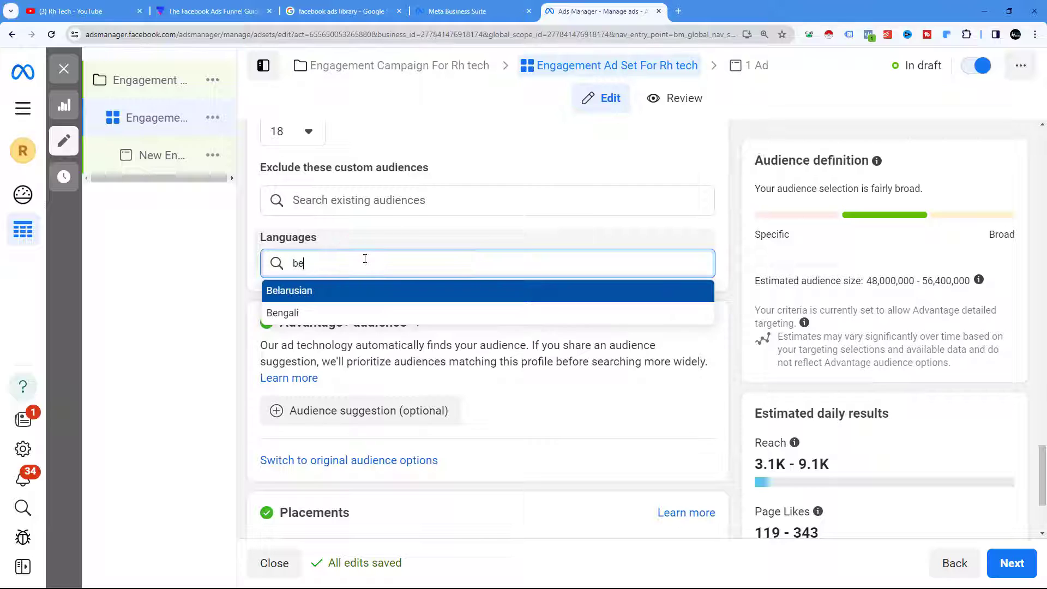
{"action": "left_click", "coordinate": [315, 316]}
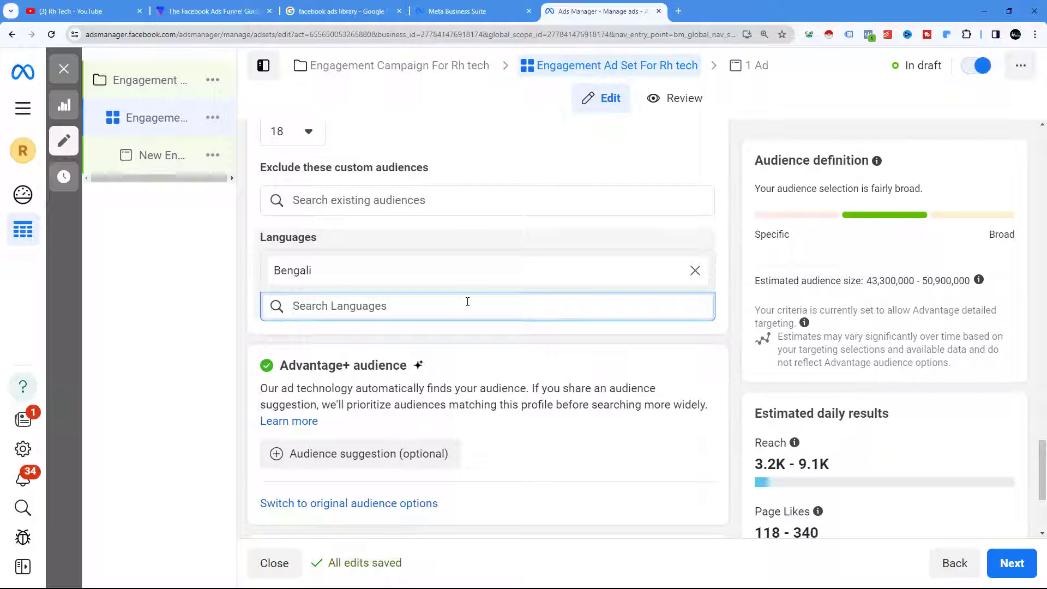
Exclude the custom audiences Custom Audience - Video Views and Custom Audience - Facebook Page from the ad set
{"action": "scroll", "coordinate": [467, 302], "scroll_direction": "down", "scroll_amount": 4}
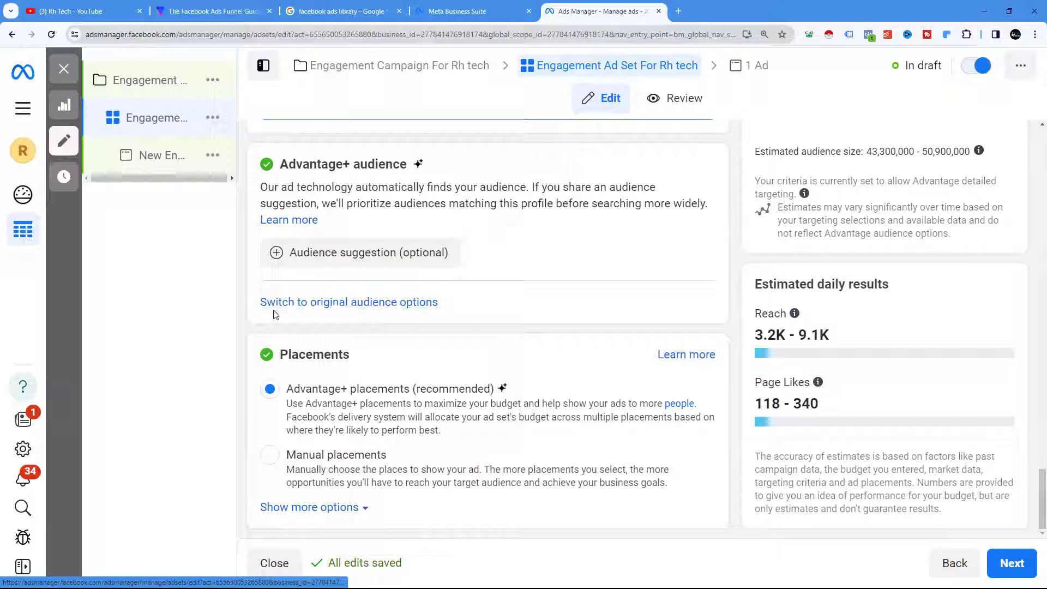
{"action": "scroll", "coordinate": [382, 308], "scroll_direction": "up", "scroll_amount": 6}
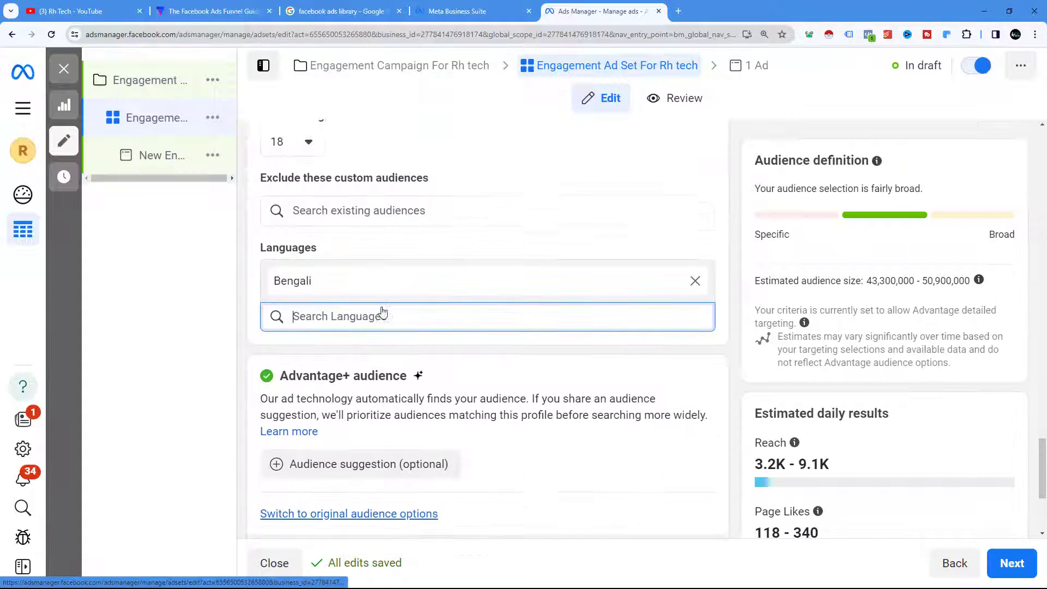
{"action": "scroll", "coordinate": [382, 311], "scroll_direction": "up", "scroll_amount": 6}
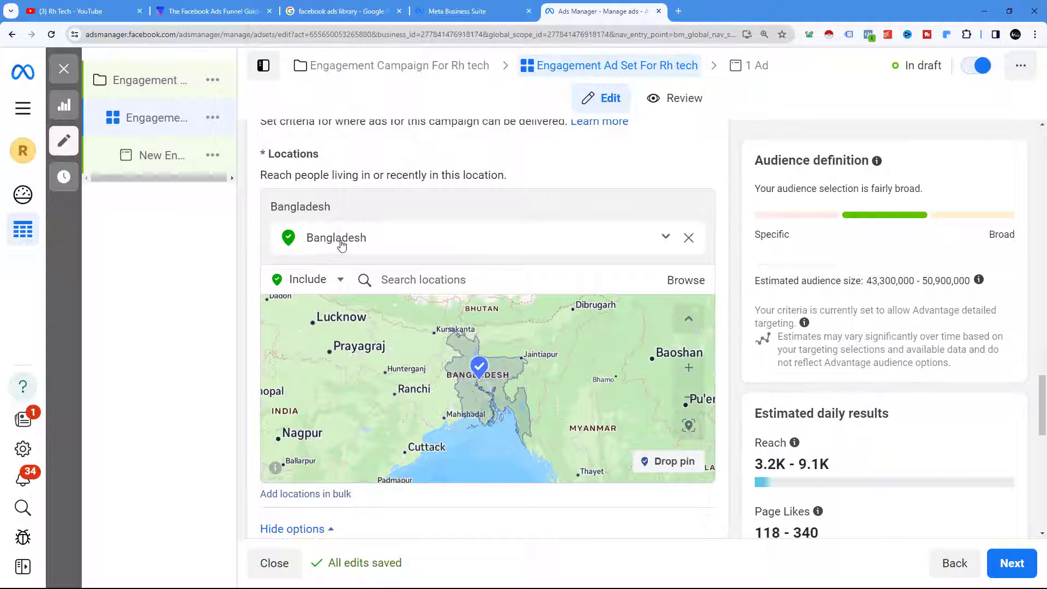
{"action": "scroll", "coordinate": [371, 250], "scroll_direction": "down", "scroll_amount": 6}
{"action": "scroll", "coordinate": [369, 257], "scroll_direction": "up", "scroll_amount": 5}
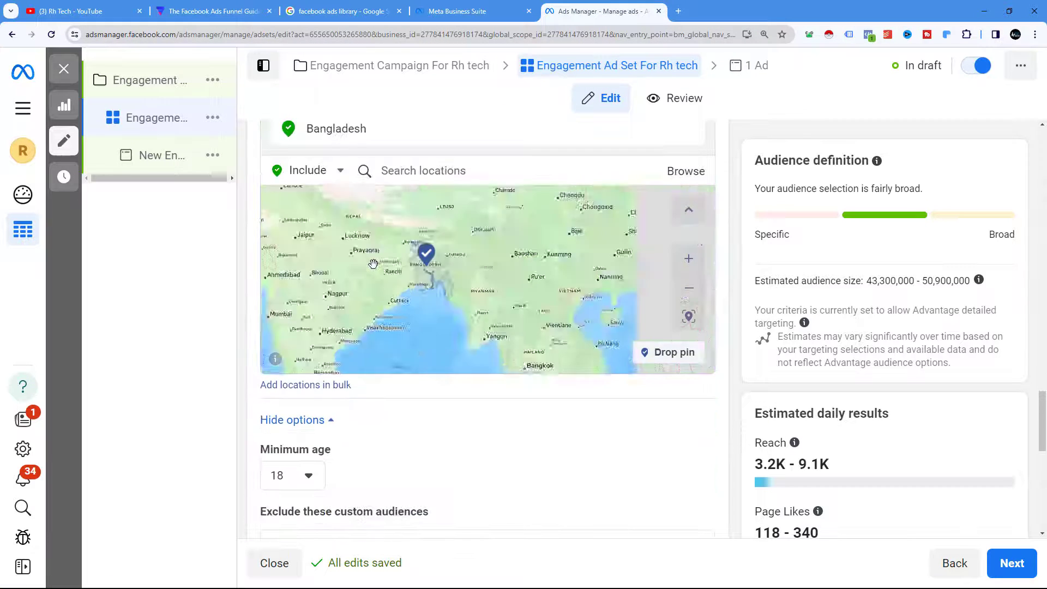
{"action": "scroll", "coordinate": [358, 307], "scroll_direction": "down", "scroll_amount": 2}
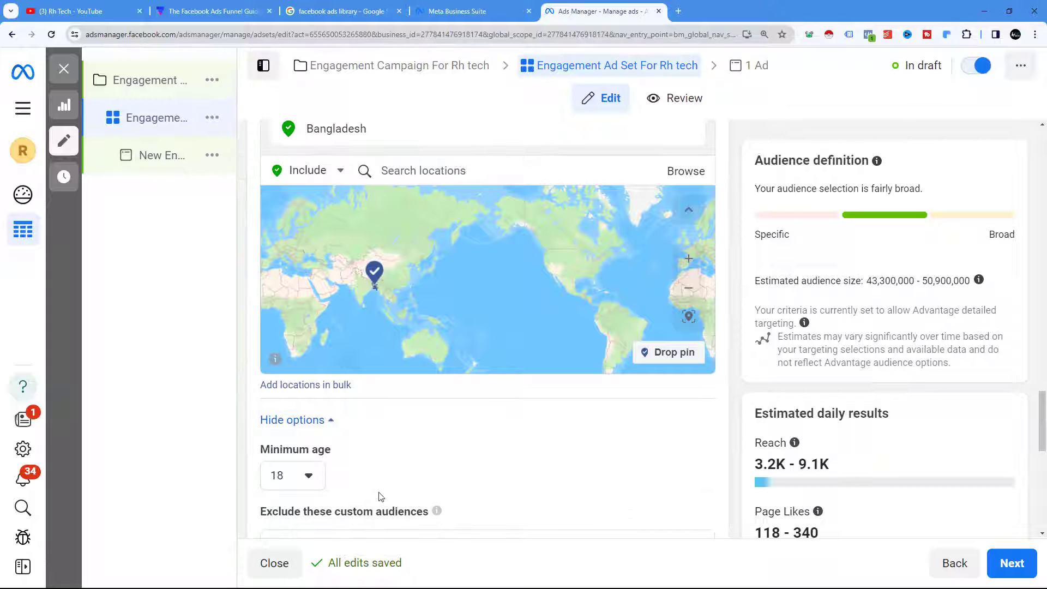
{"action": "scroll", "coordinate": [374, 493], "scroll_direction": "down", "scroll_amount": 3}
{"action": "left_click", "coordinate": [374, 380]}
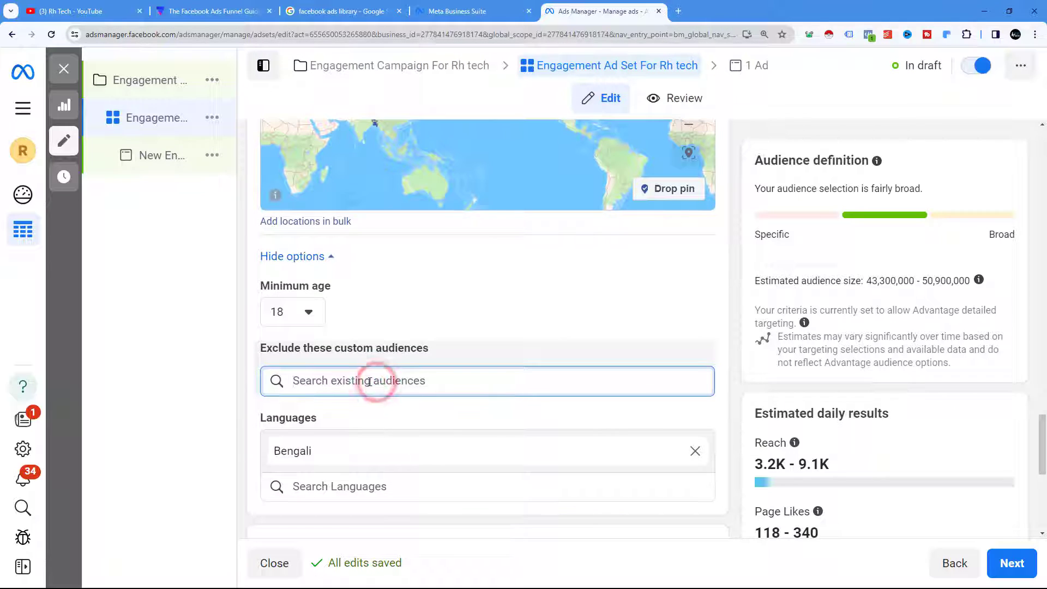
{"action": "left_click", "coordinate": [312, 382]}
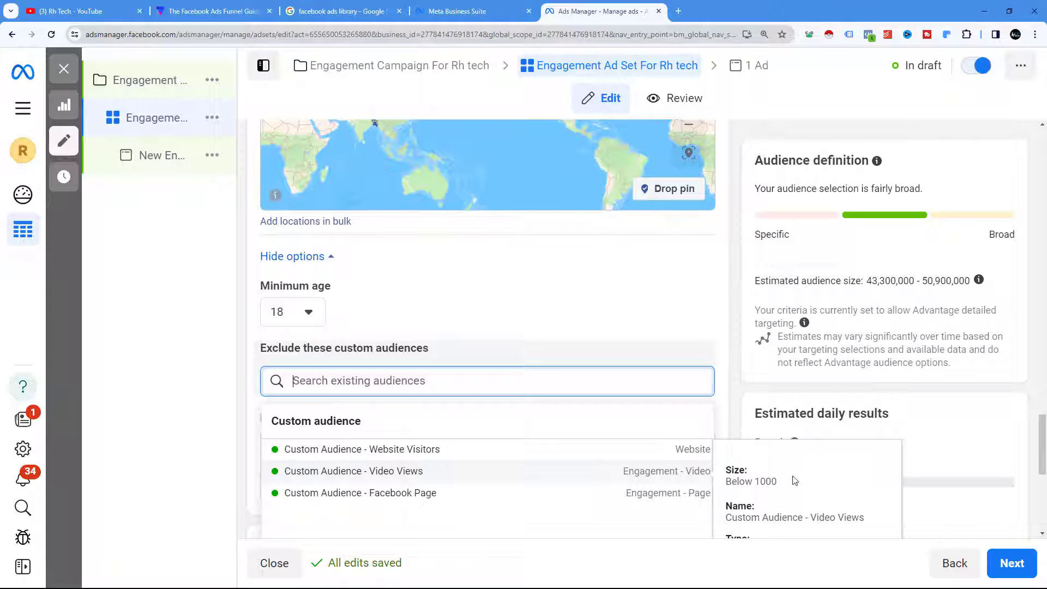
{"action": "scroll", "coordinate": [794, 480], "scroll_direction": "down", "scroll_amount": 4}
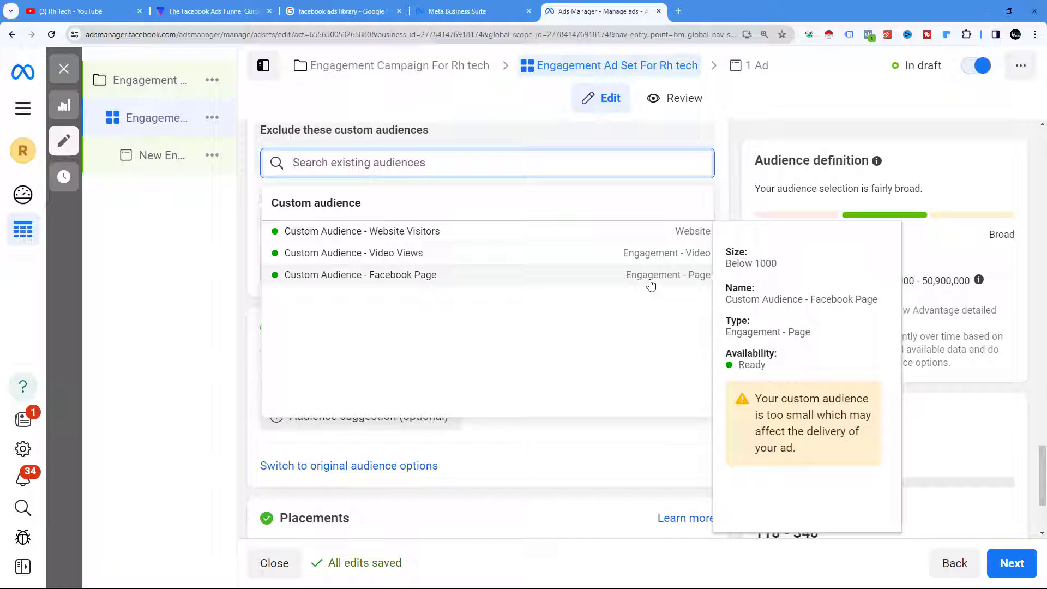
{"action": "left_click", "coordinate": [372, 254]}
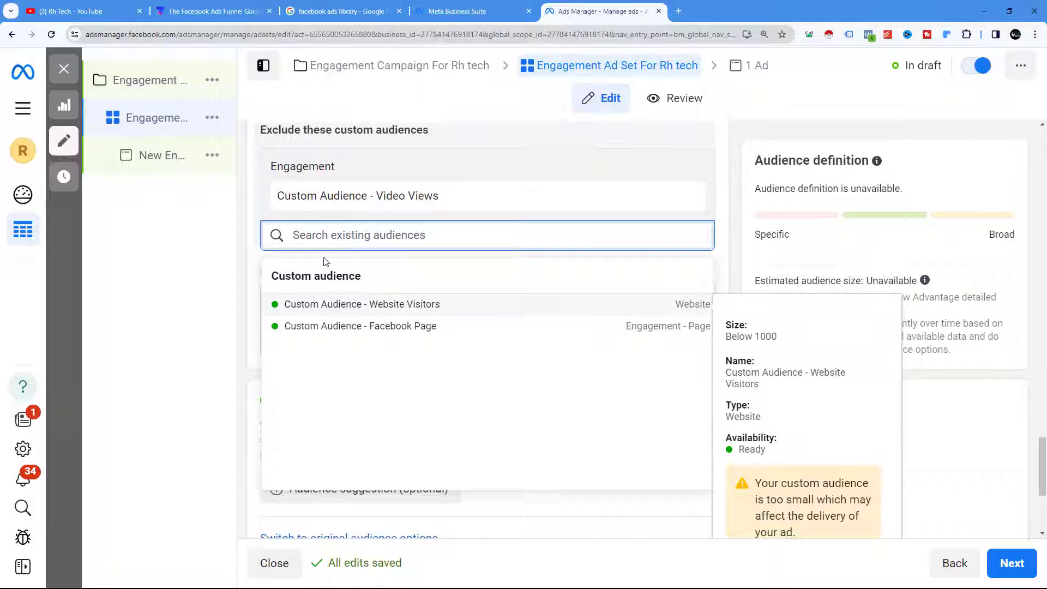
{"action": "left_click", "coordinate": [395, 328]}
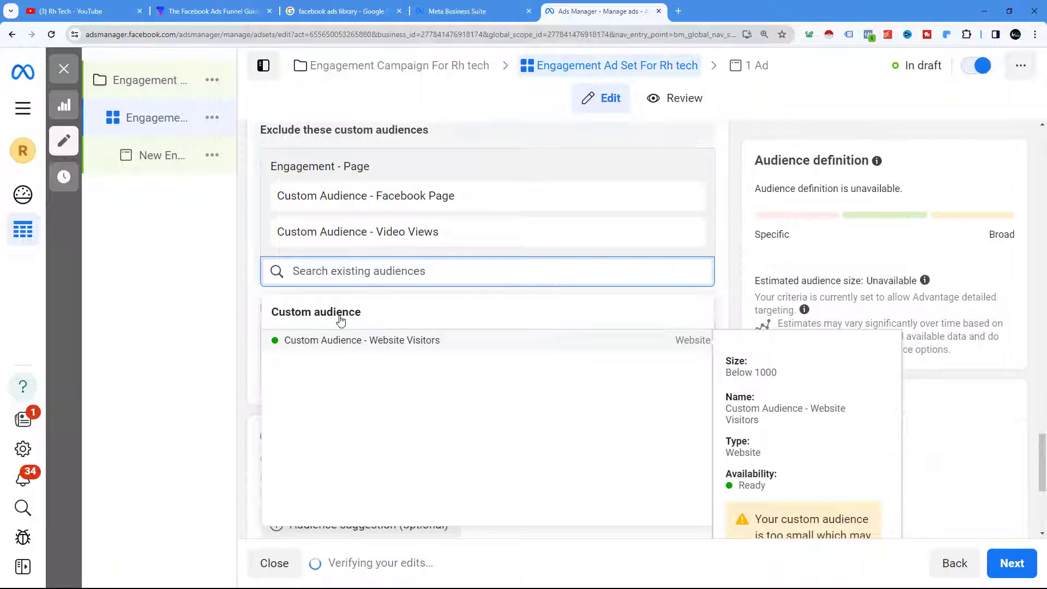
Continue to the ad level and rename the ad as "Engagement Ad For Rh tech"
{"action": "scroll", "coordinate": [424, 282], "scroll_direction": "down", "scroll_amount": 5}
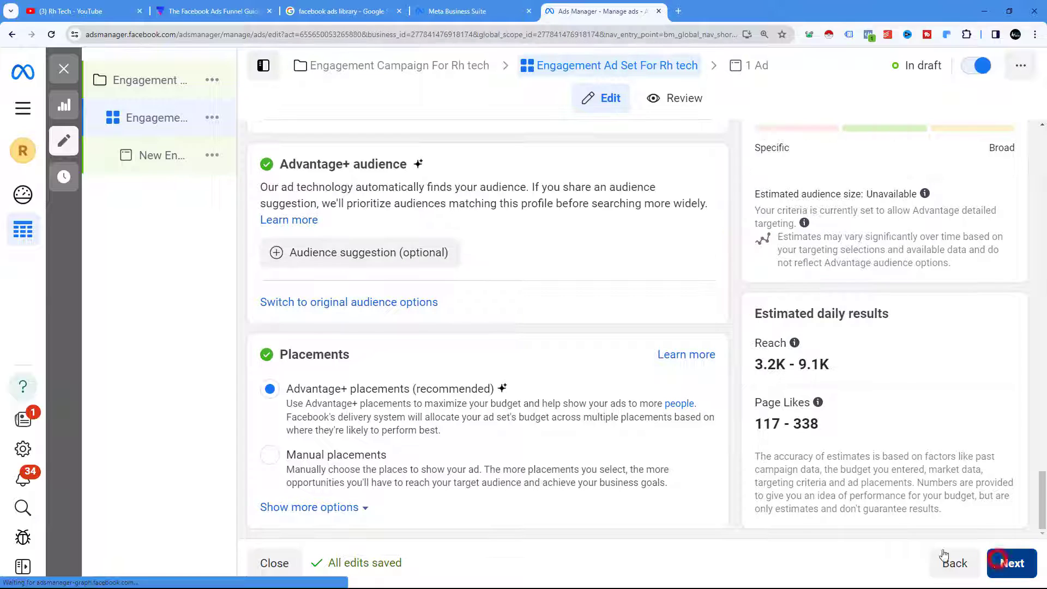
{"action": "left_click", "coordinate": [1011, 562]}
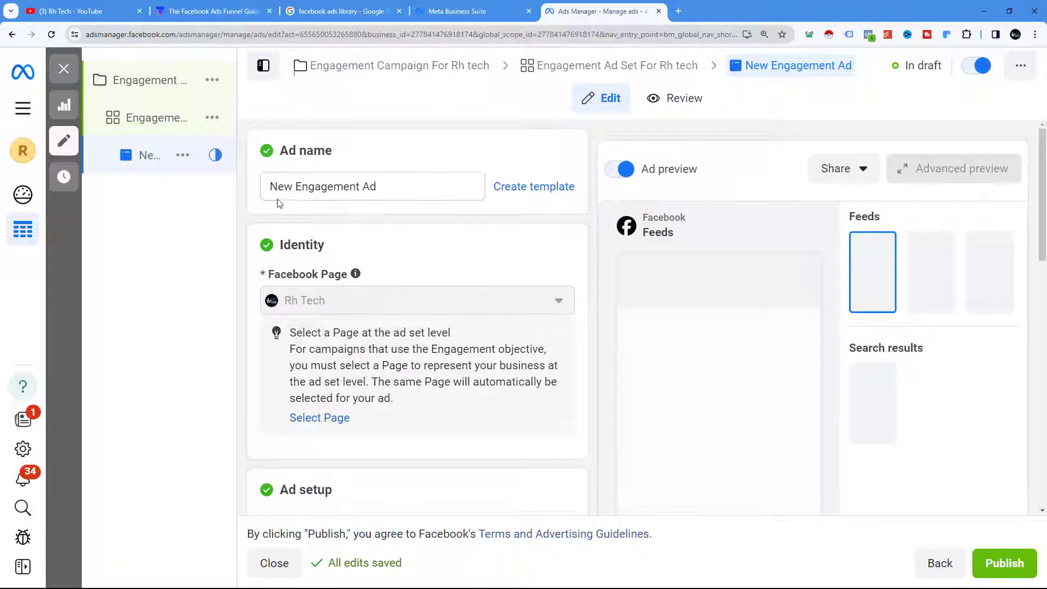
{"action": "double_click", "coordinate": [284, 186]}
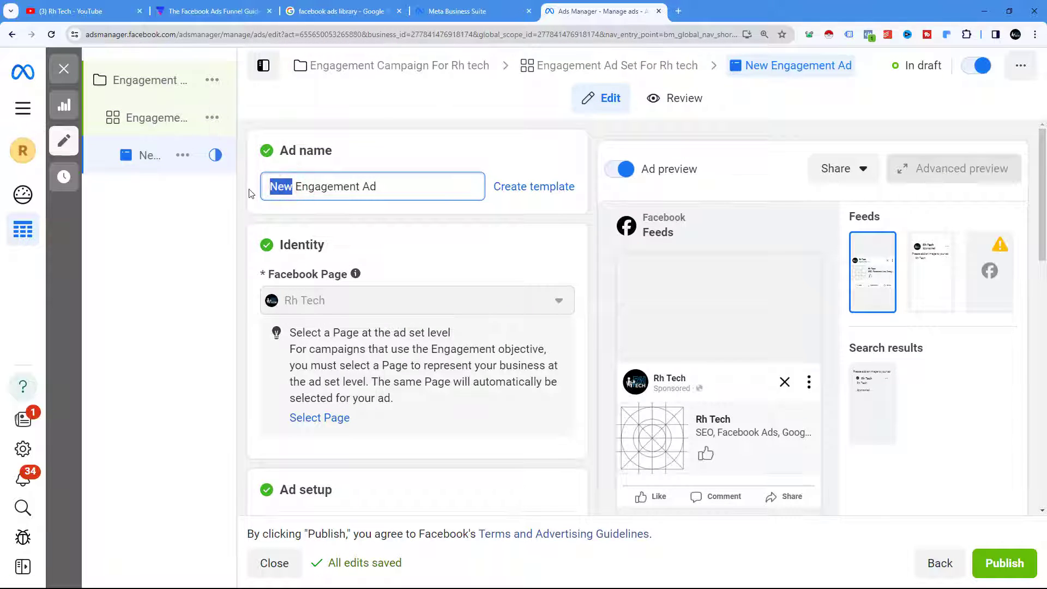
{"action": "key", "text": "BackSpace"}
{"action": "left_click", "coordinate": [273, 187]}
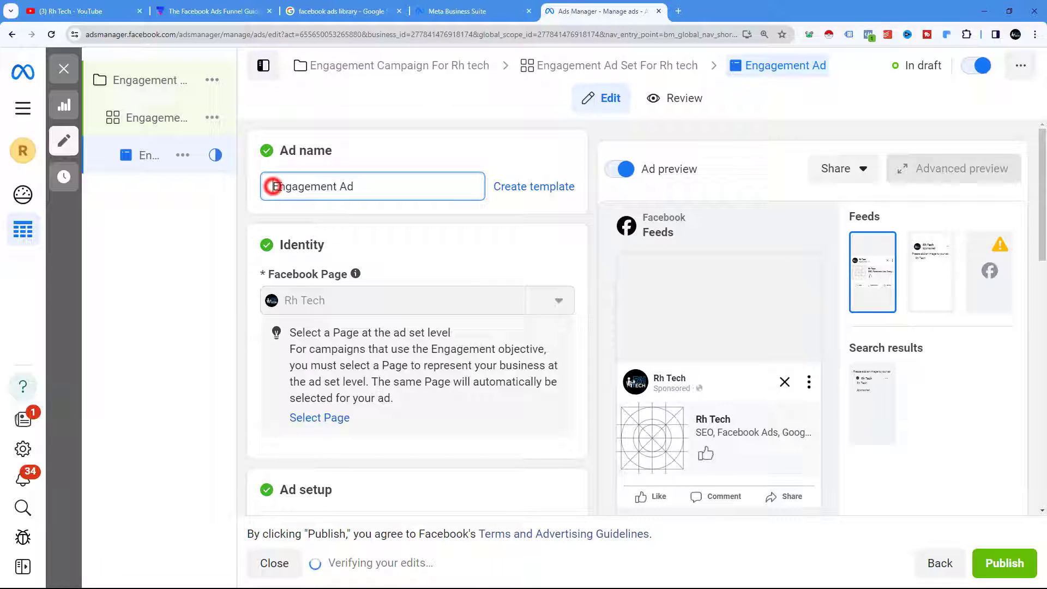
{"action": "left_click", "coordinate": [350, 186]}
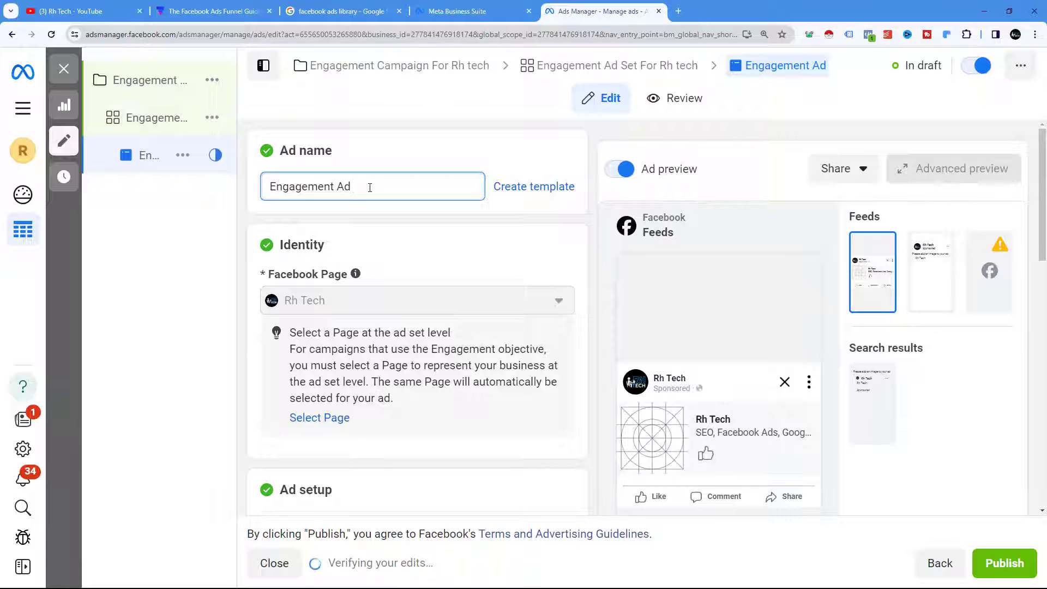
{"action": "type", "text": "For"}
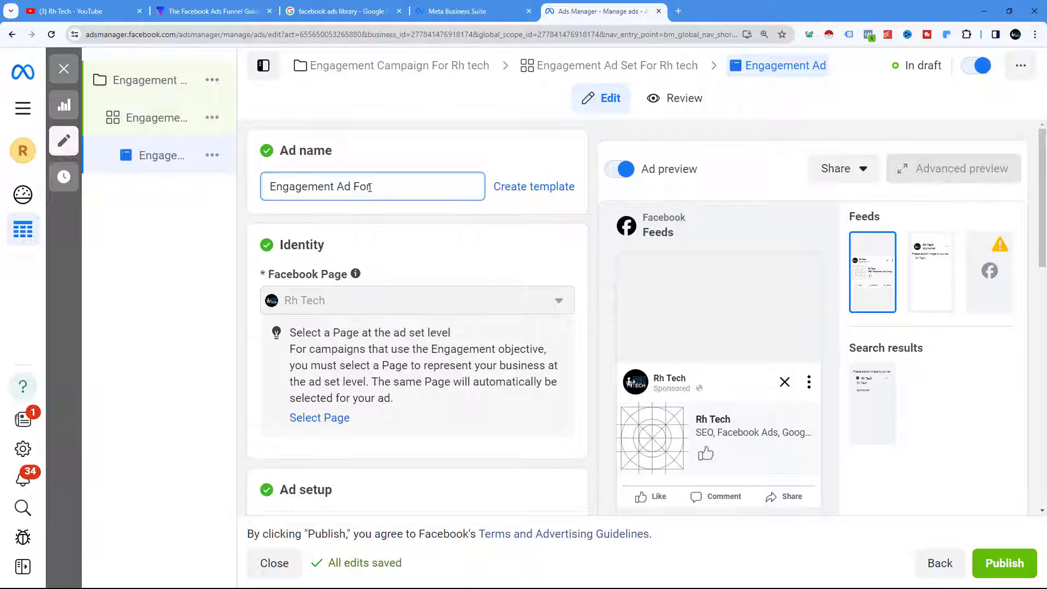
{"action": "type", "text": " Rh tech"}
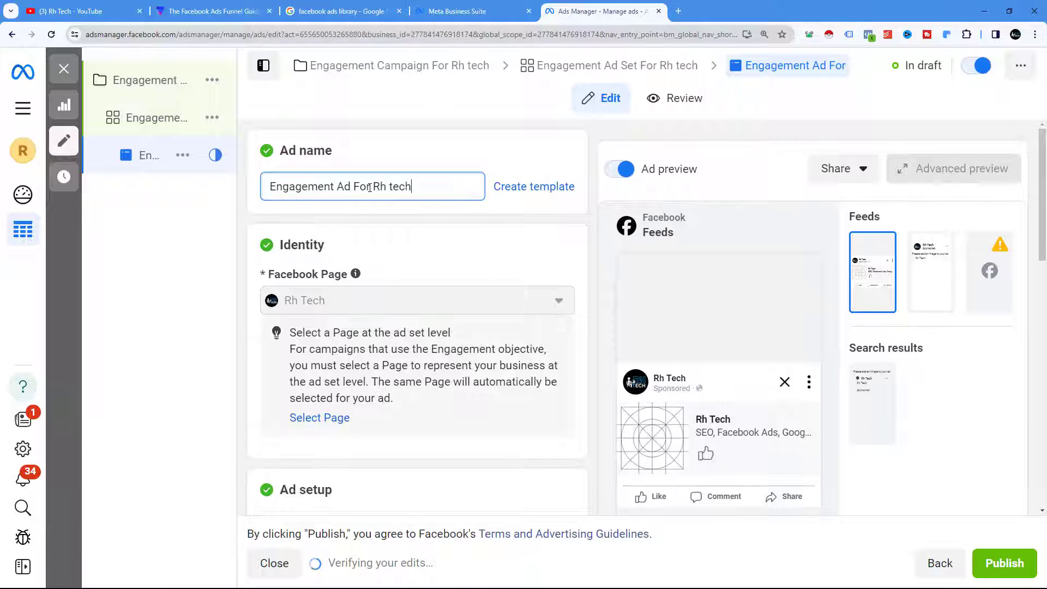
Add the first 500 × 888 video from the Page Videos as the ad creative's media
{"action": "scroll", "coordinate": [411, 273], "scroll_direction": "down", "scroll_amount": 2}
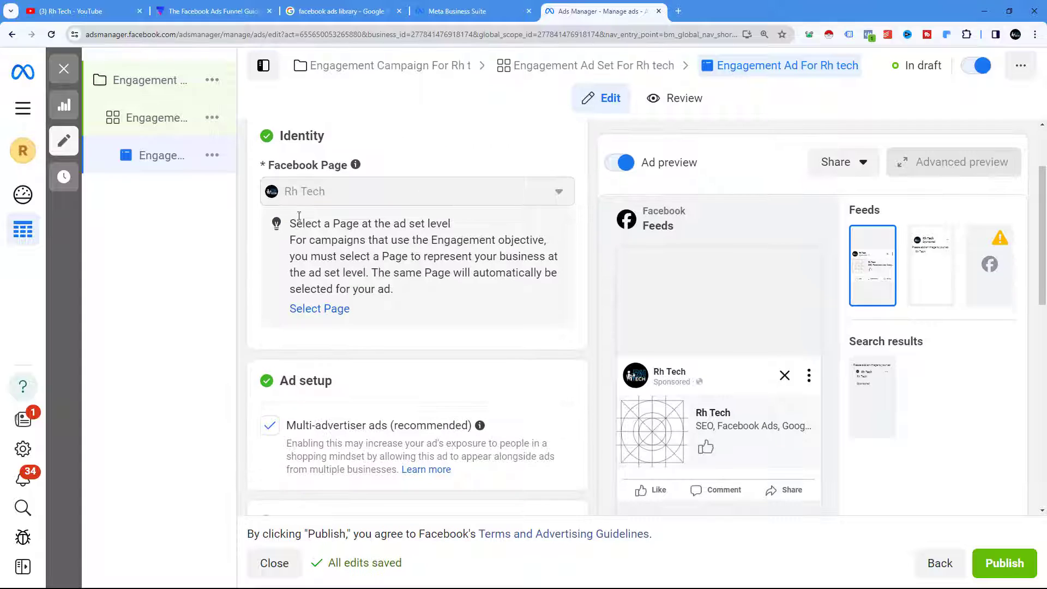
{"action": "scroll", "coordinate": [371, 228], "scroll_direction": "down", "scroll_amount": 3}
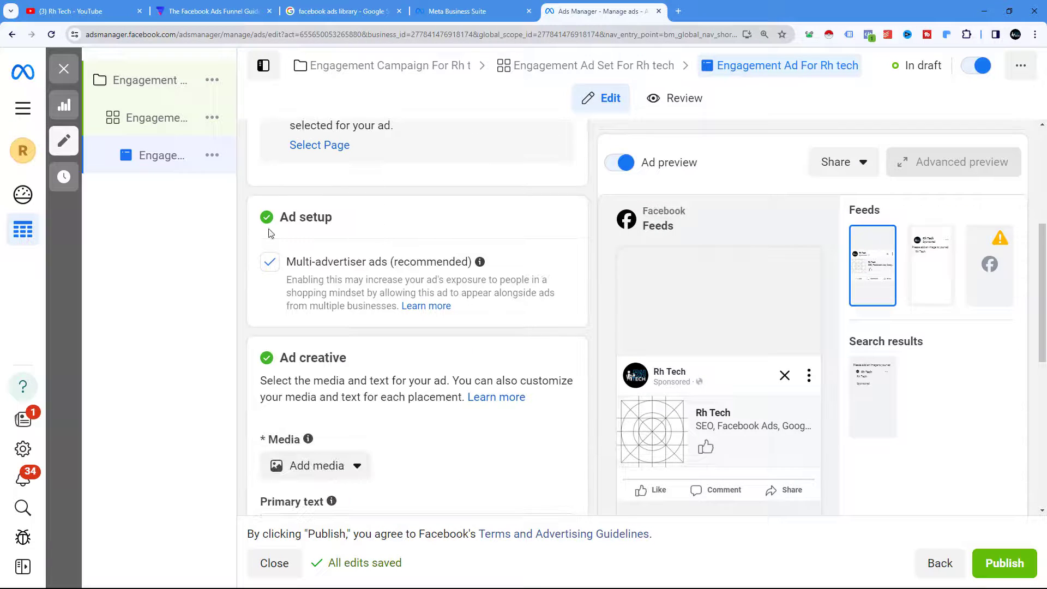
{"action": "scroll", "coordinate": [402, 239], "scroll_direction": "down", "scroll_amount": 3}
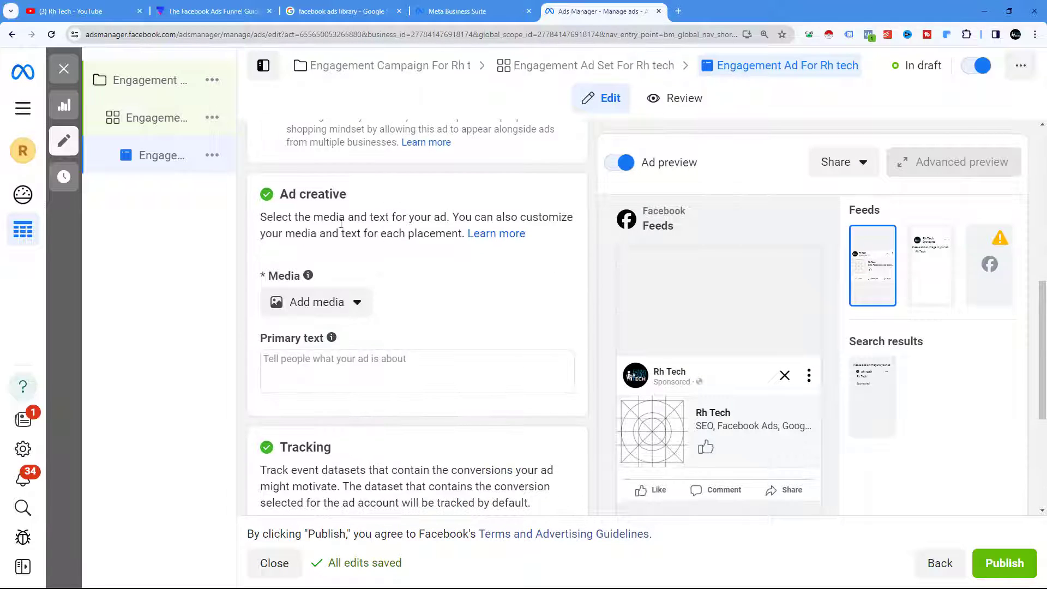
{"action": "scroll", "coordinate": [389, 220], "scroll_direction": "down", "scroll_amount": 2}
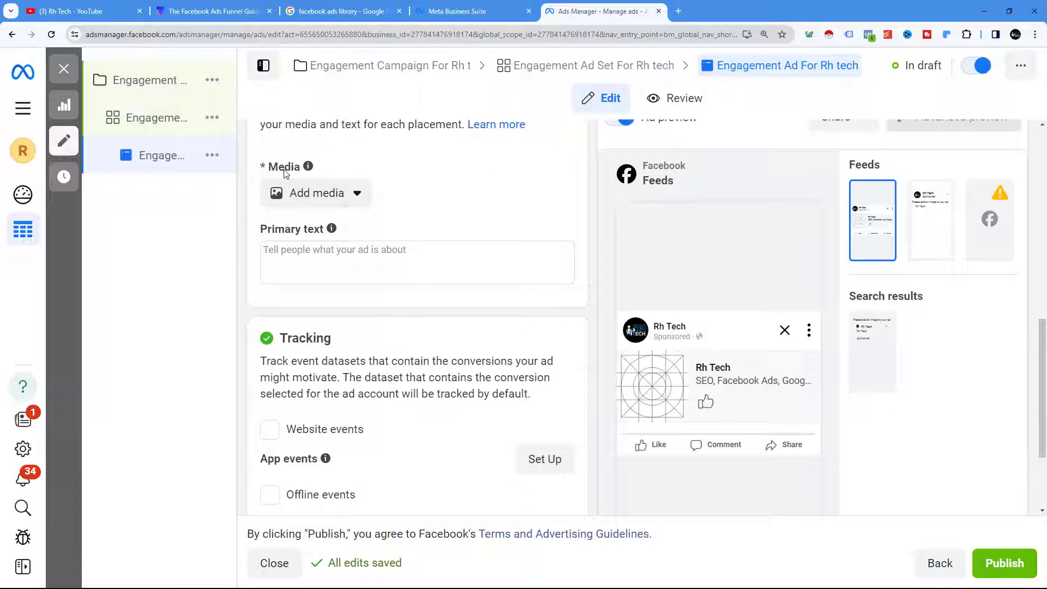
{"action": "left_click", "coordinate": [350, 201]}
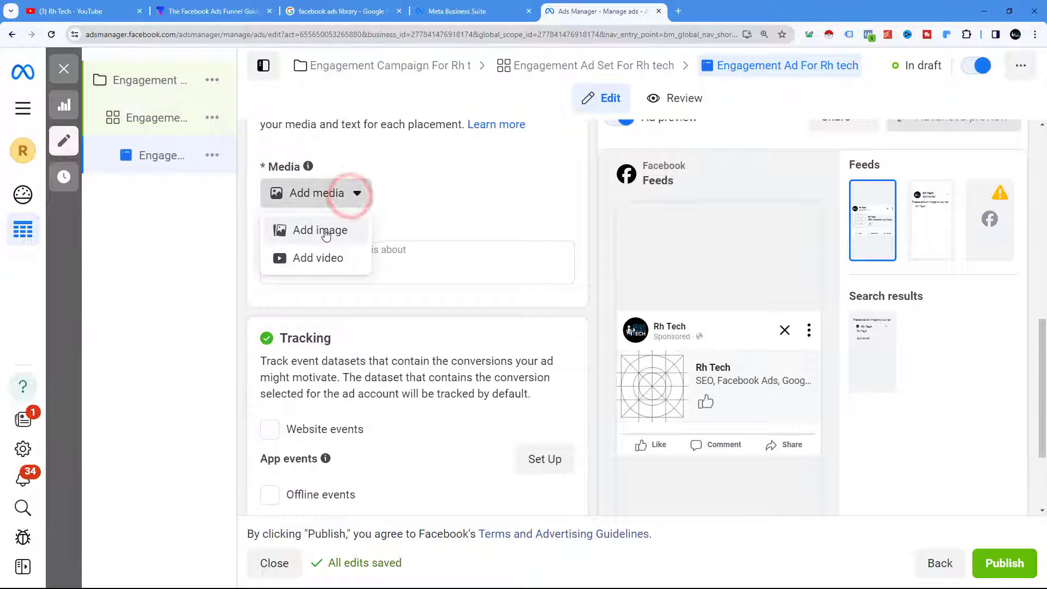
{"action": "left_click", "coordinate": [317, 265]}
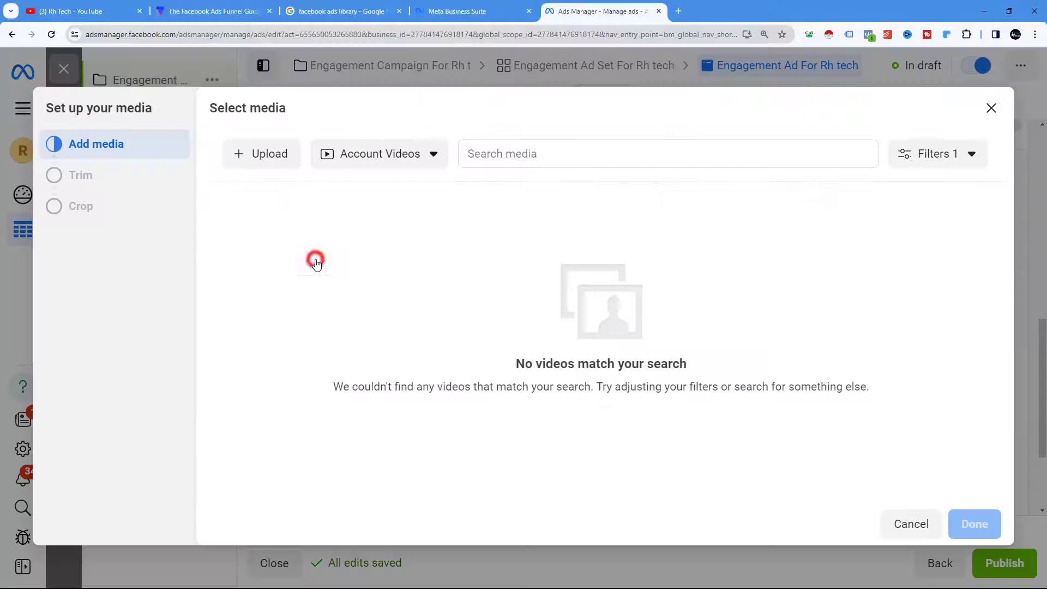
{"action": "left_click", "coordinate": [401, 159]}
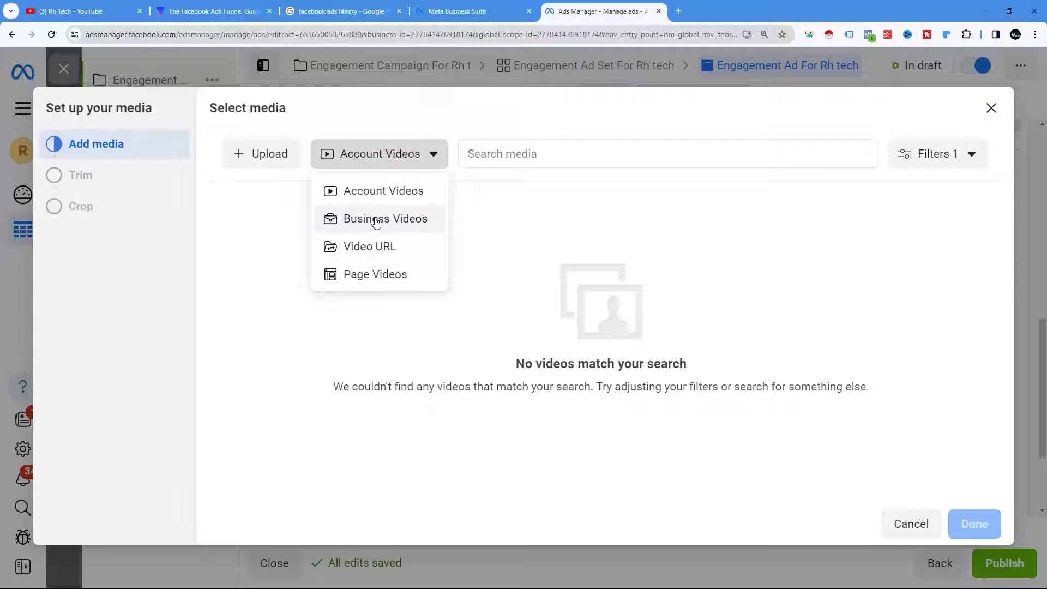
{"action": "left_click", "coordinate": [383, 280]}
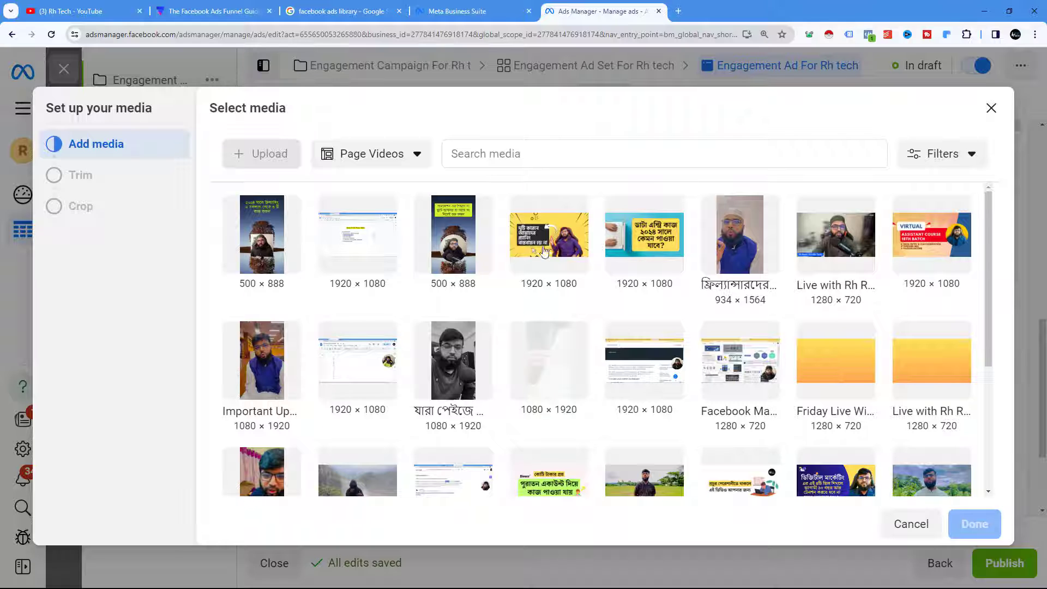
{"action": "left_click", "coordinate": [262, 234]}
{"action": "left_click", "coordinate": [975, 524]}
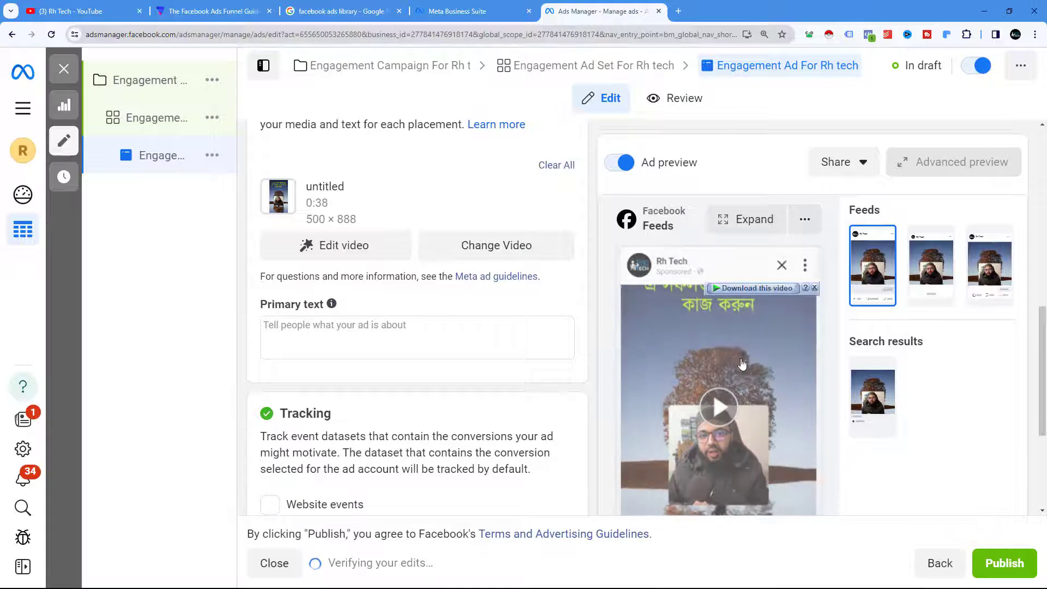
Preview the video ad in the Facebook Marketplace, Facebook Feed and Facebook Video feeds placements
{"action": "scroll", "coordinate": [741, 366], "scroll_direction": "down", "scroll_amount": 3}
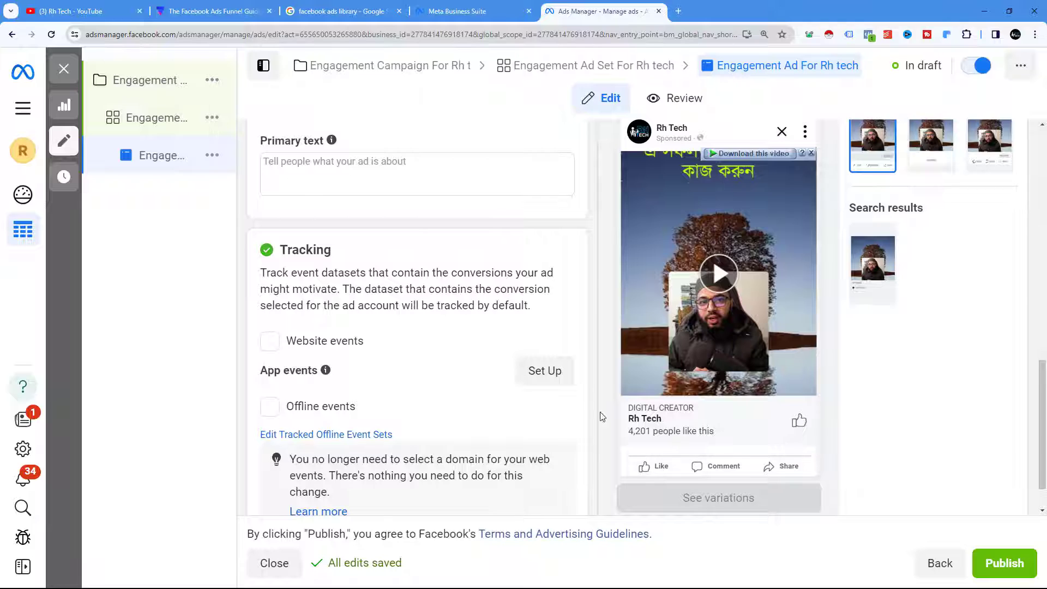
{"action": "scroll", "coordinate": [763, 338], "scroll_direction": "up", "scroll_amount": 3}
{"action": "left_click", "coordinate": [932, 266]}
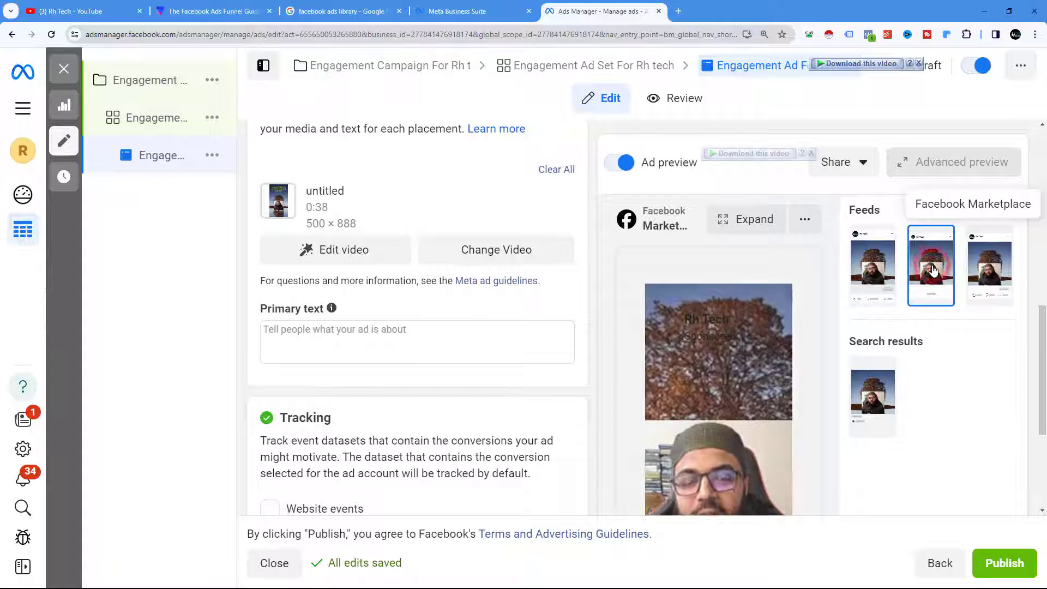
{"action": "left_click", "coordinate": [873, 266]}
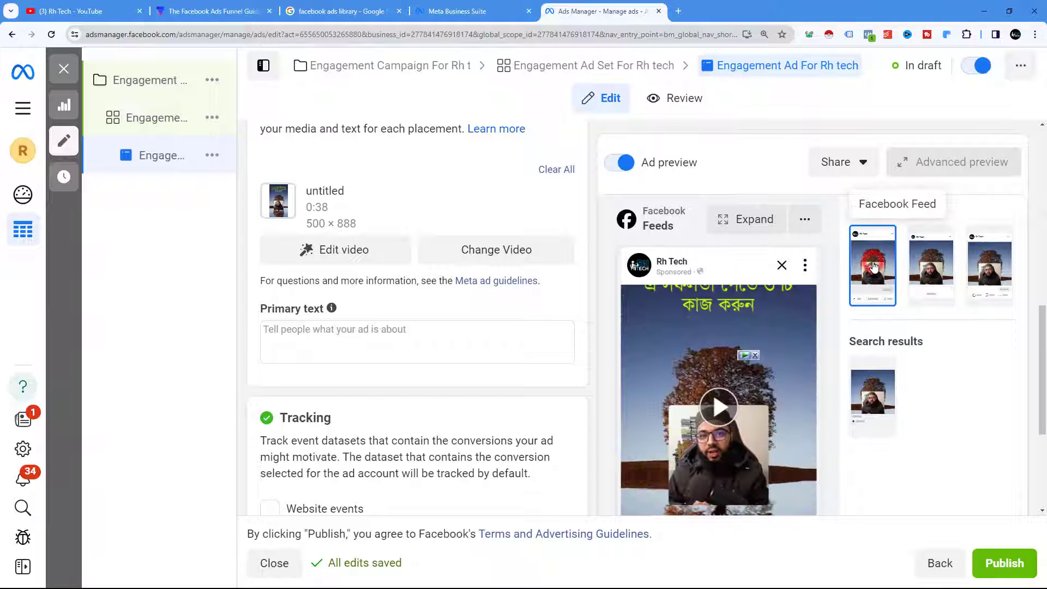
{"action": "left_click", "coordinate": [994, 263]}
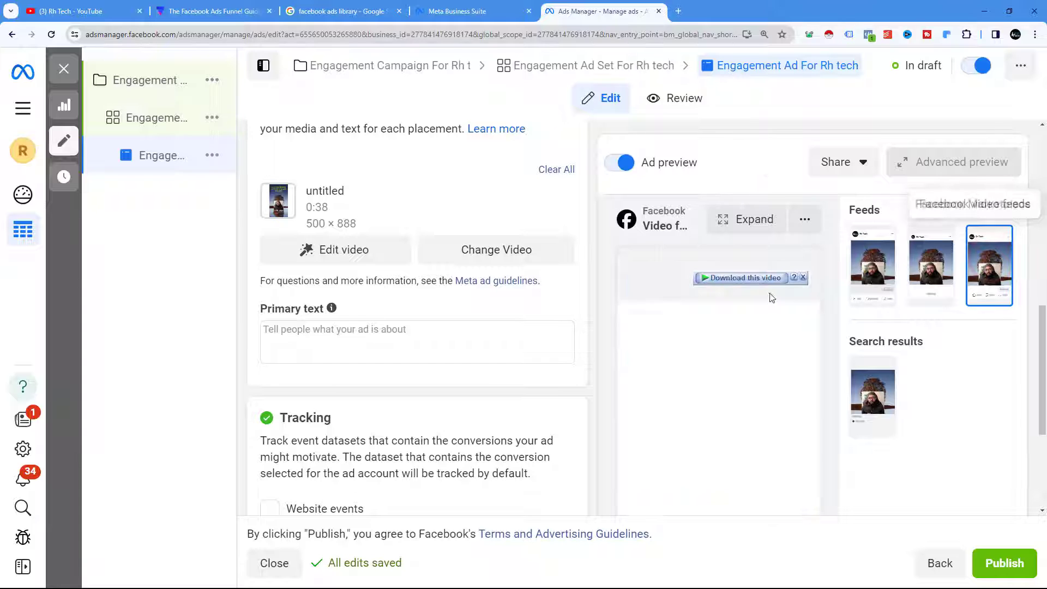
Enter "Success On Freelancing 2024" as the primary text of the ad creative
{"action": "scroll", "coordinate": [467, 329], "scroll_direction": "down", "scroll_amount": 2}
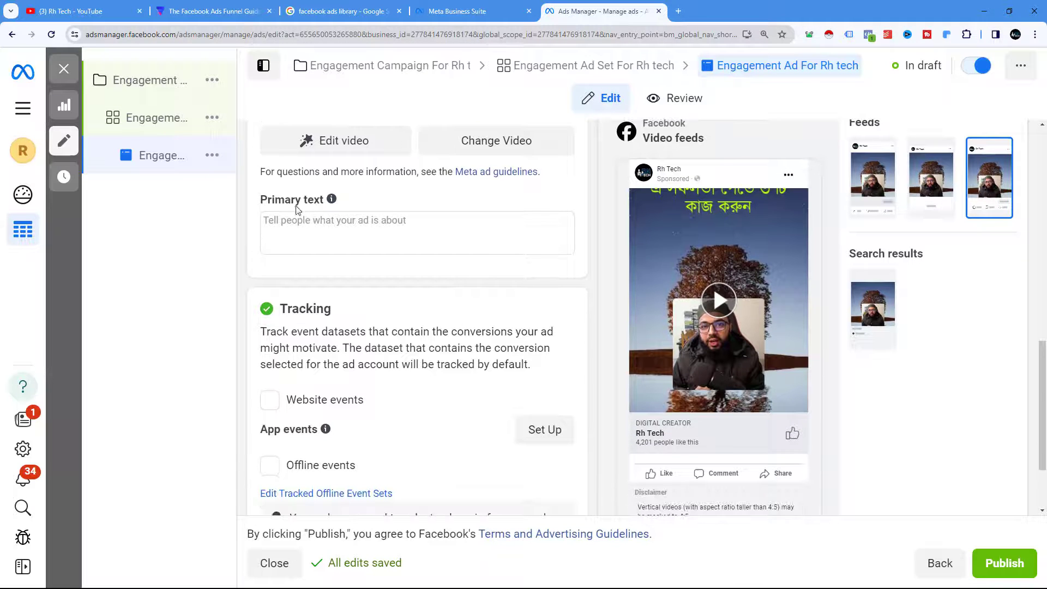
{"action": "left_click", "coordinate": [308, 224]}
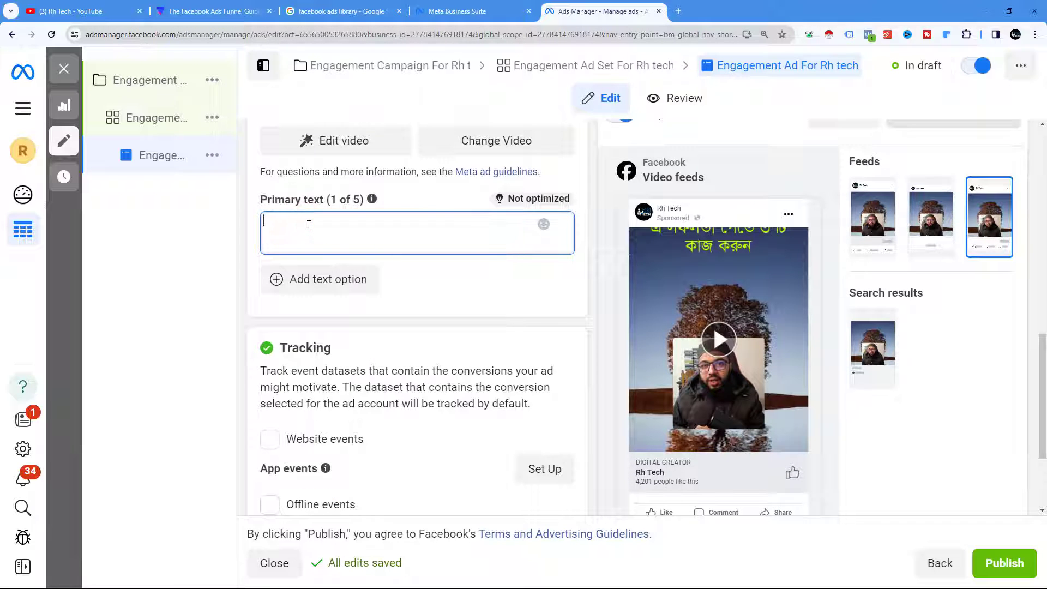
{"action": "scroll", "coordinate": [401, 318], "scroll_direction": "down", "scroll_amount": 3}
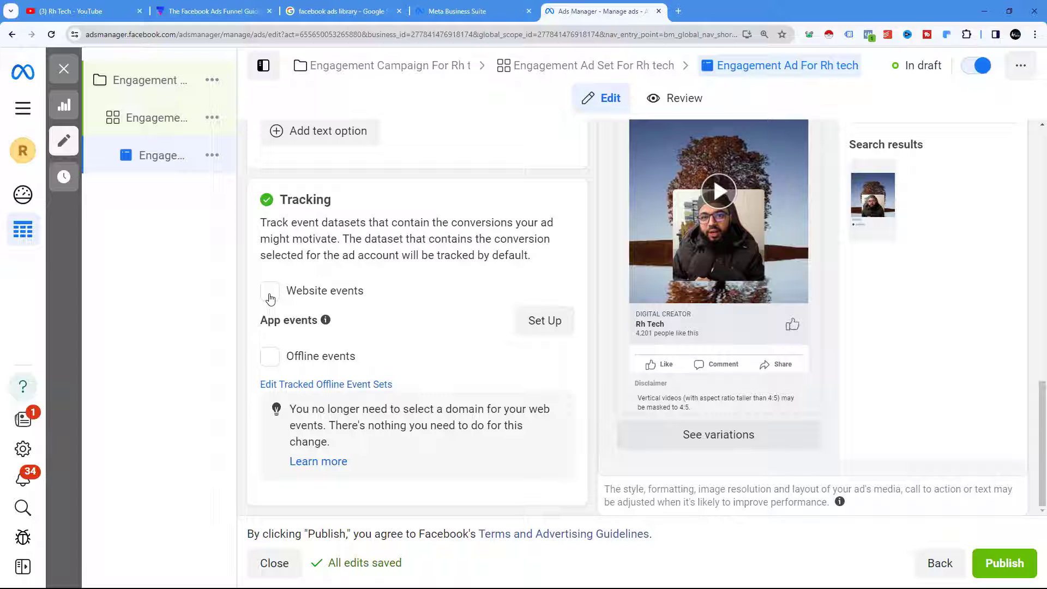
{"action": "scroll", "coordinate": [401, 290], "scroll_direction": "up", "scroll_amount": 12}
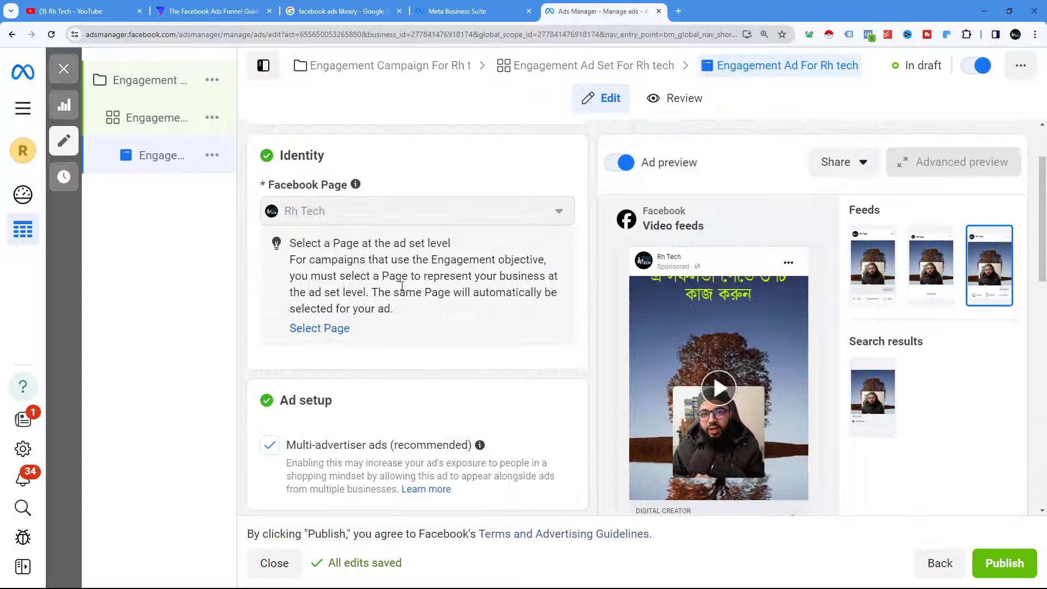
{"action": "scroll", "coordinate": [333, 301], "scroll_direction": "down", "scroll_amount": 4}
{"action": "scroll", "coordinate": [340, 300], "scroll_direction": "down", "scroll_amount": 3}
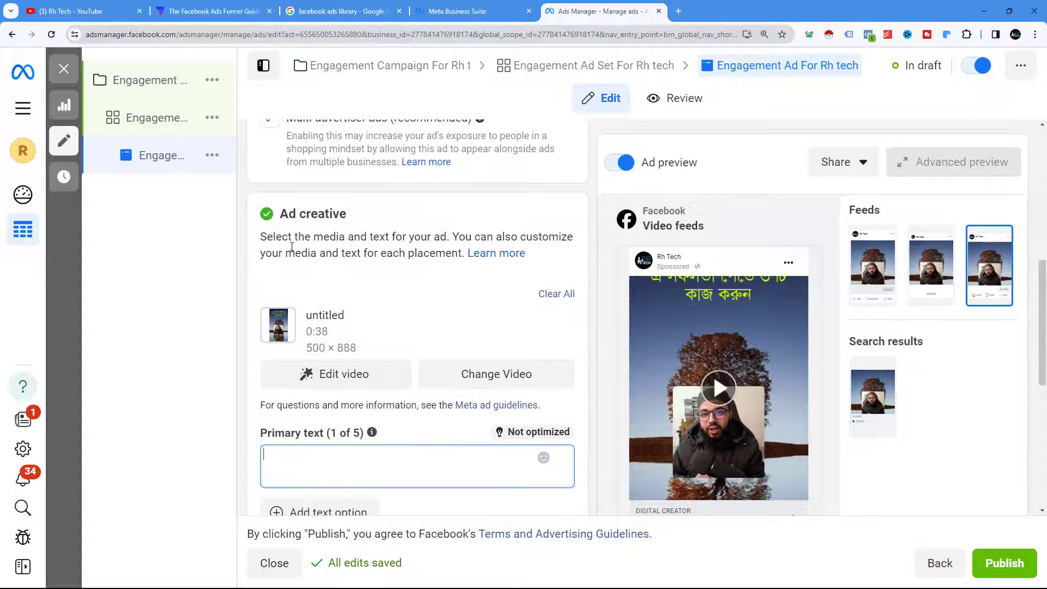
{"action": "scroll", "coordinate": [357, 275], "scroll_direction": "down", "scroll_amount": 2}
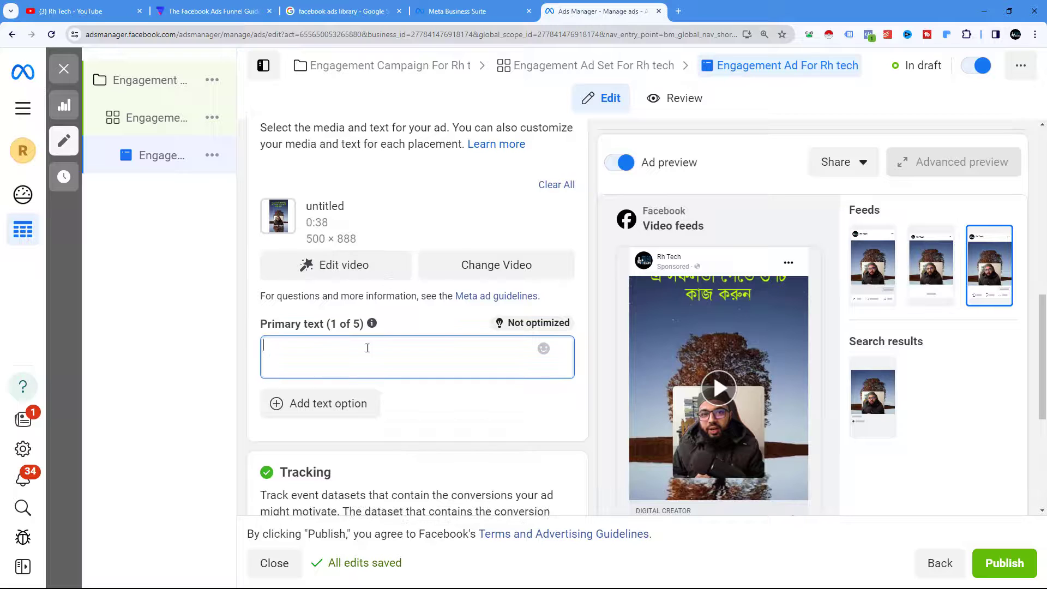
{"action": "left_click", "coordinate": [291, 355]}
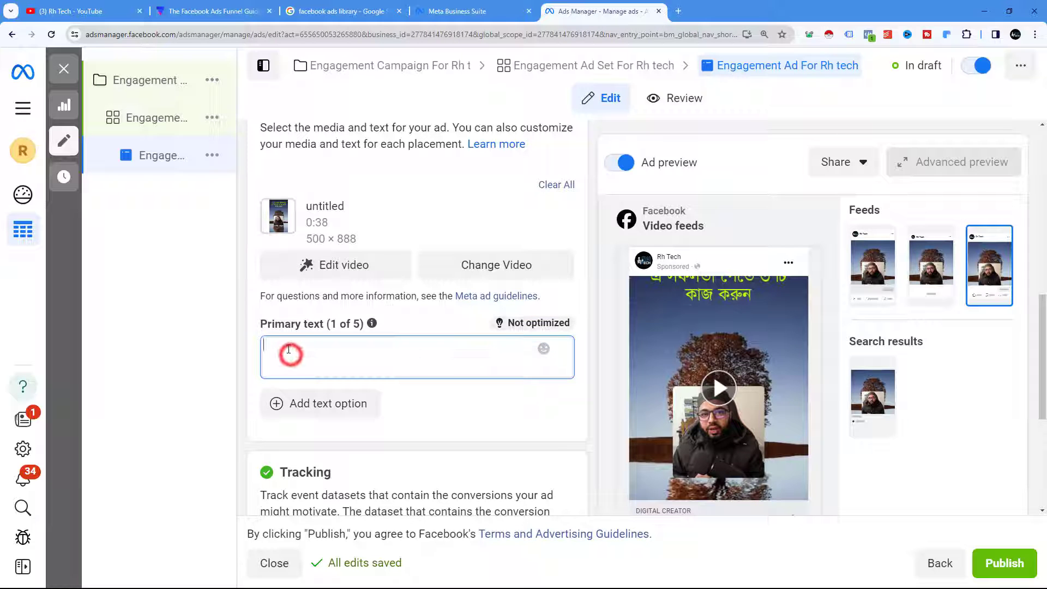
{"action": "type", "text": "Sucess"}
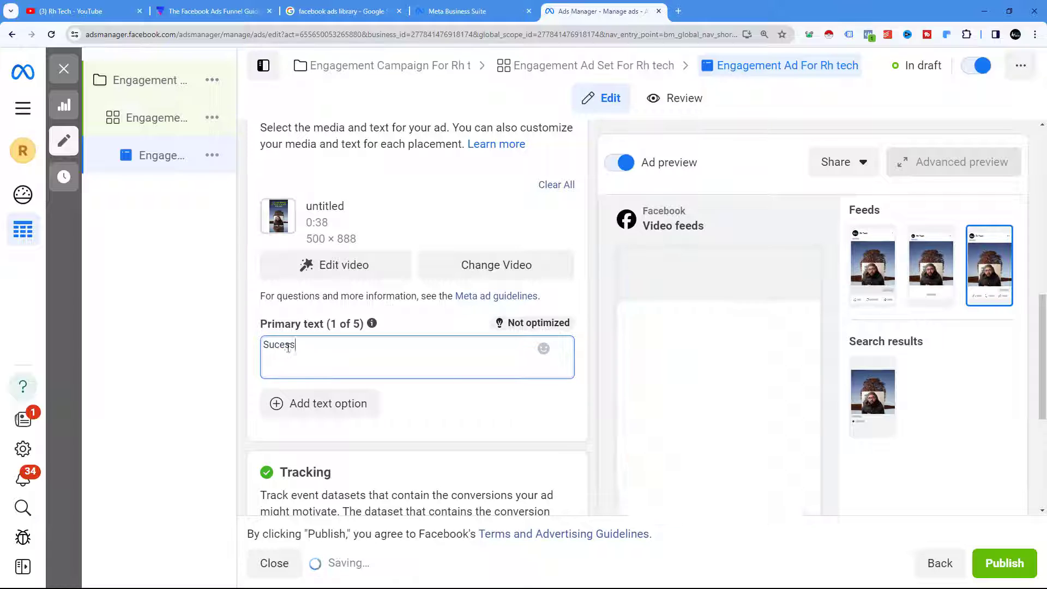
{"action": "key", "text": "BackSpace"}
{"action": "key", "text": "BackSpace"}
{"action": "key", "text": "BackSpace"}
{"action": "key", "text": "BackSpace"}
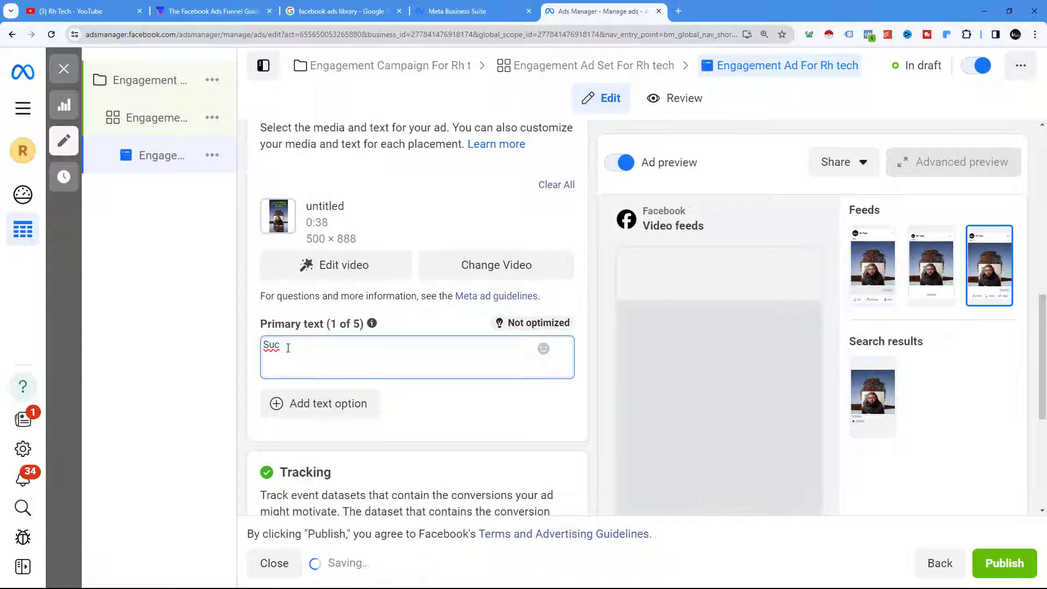
{"action": "type", "text": "ces"}
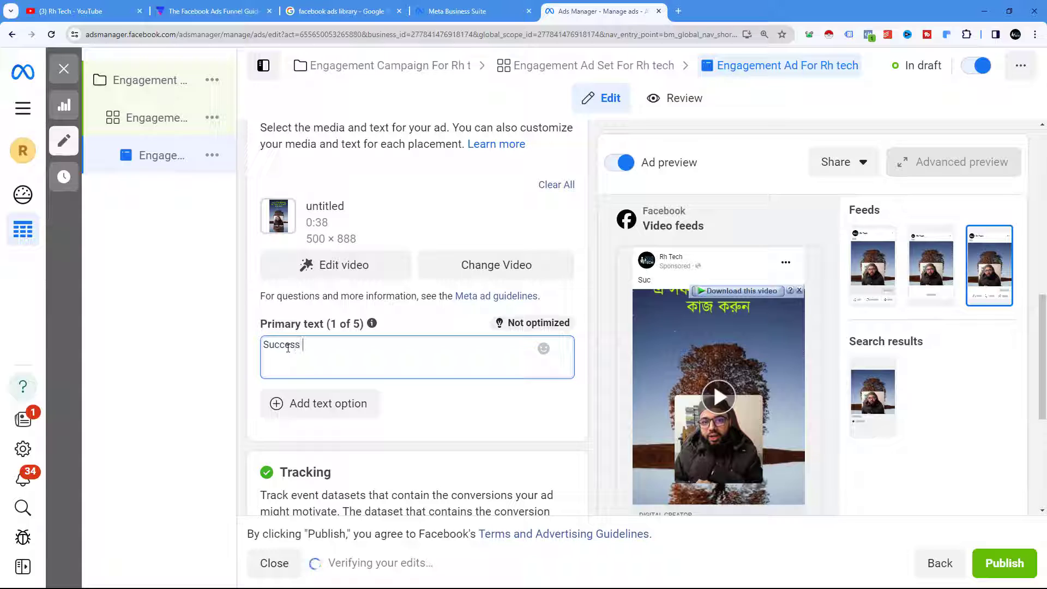
{"action": "type", "text": "s"}
{"action": "type", "text": " On F"}
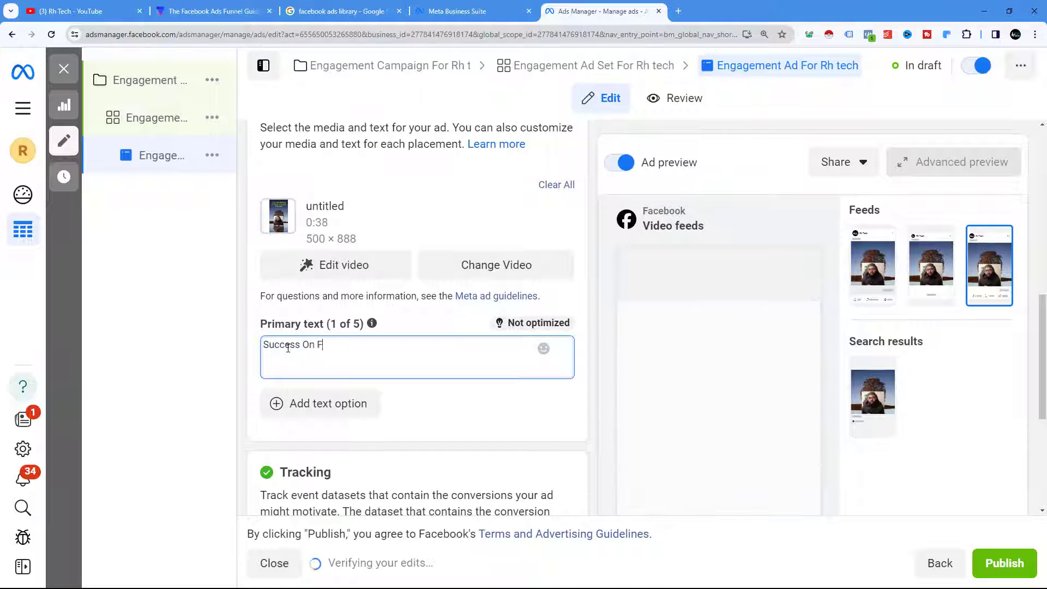
{"action": "type", "text": "reelanc"}
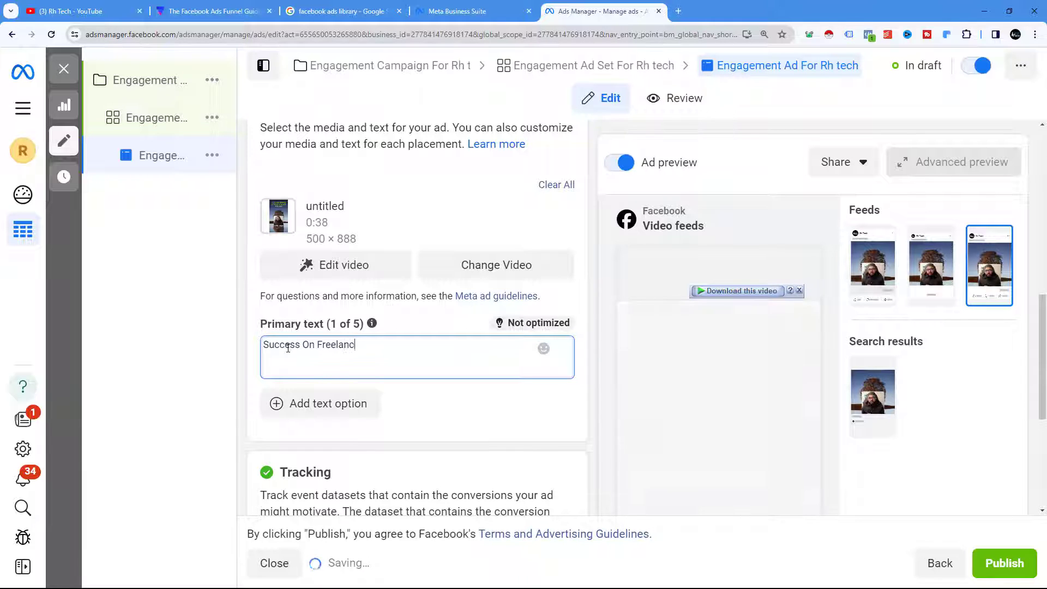
{"action": "type", "text": "ing "}
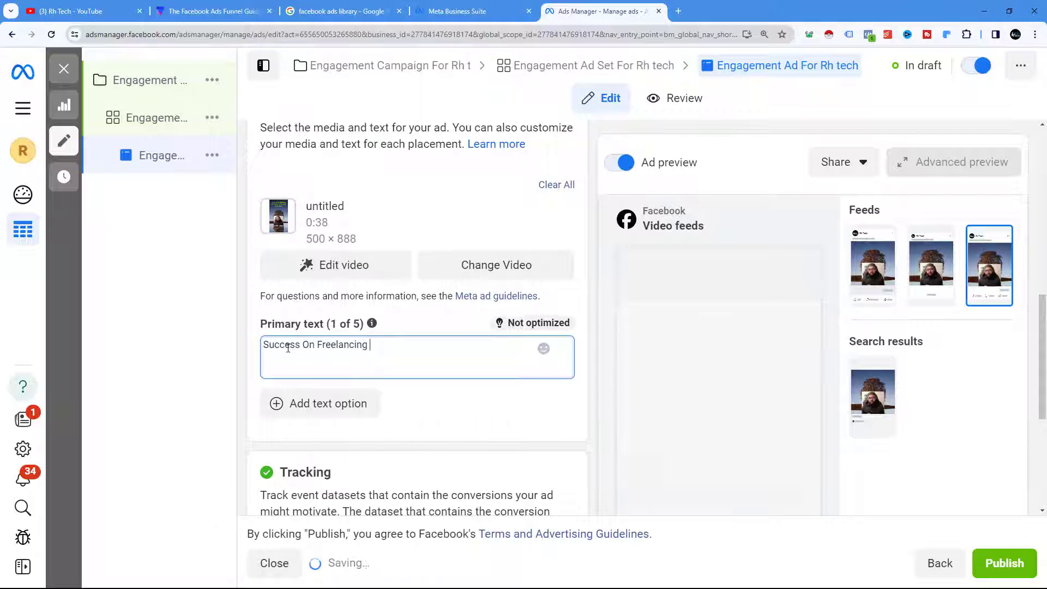
{"action": "type", "text": "2024"}
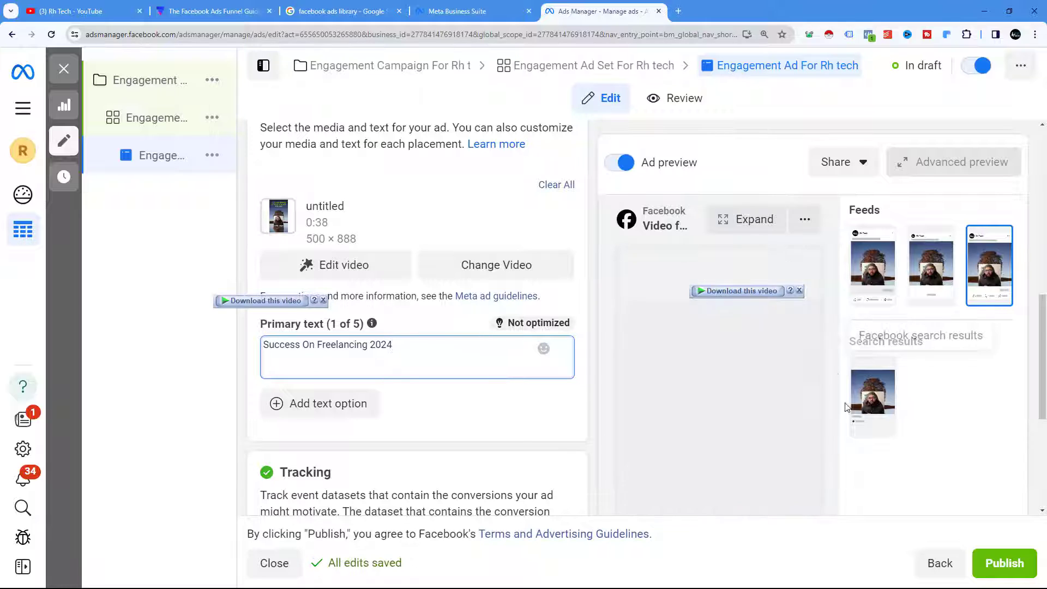
{"action": "scroll", "coordinate": [539, 316], "scroll_direction": "down", "scroll_amount": 5}
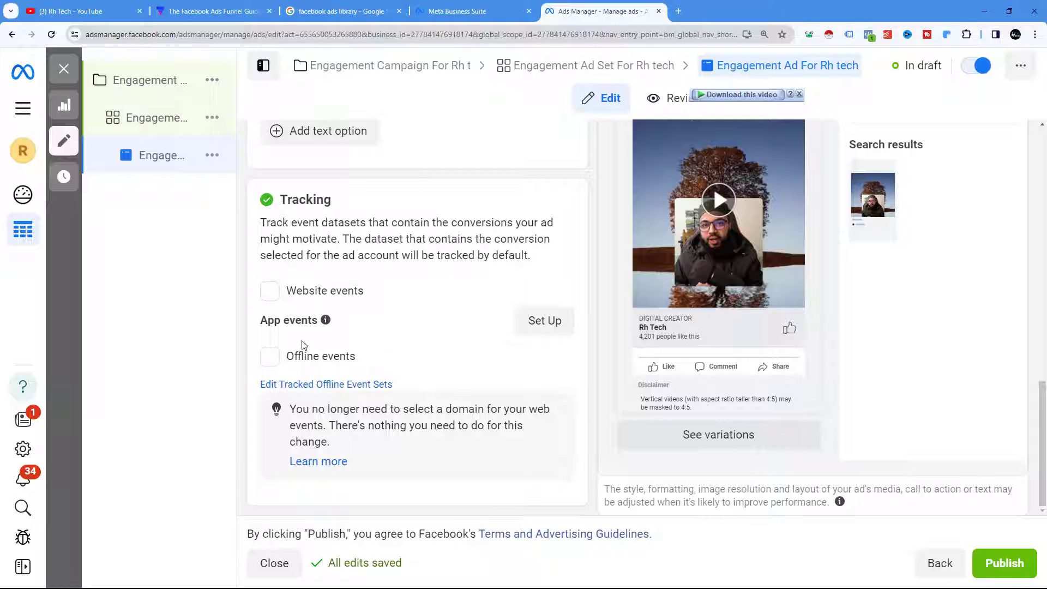
{"action": "left_click", "coordinate": [270, 294]}
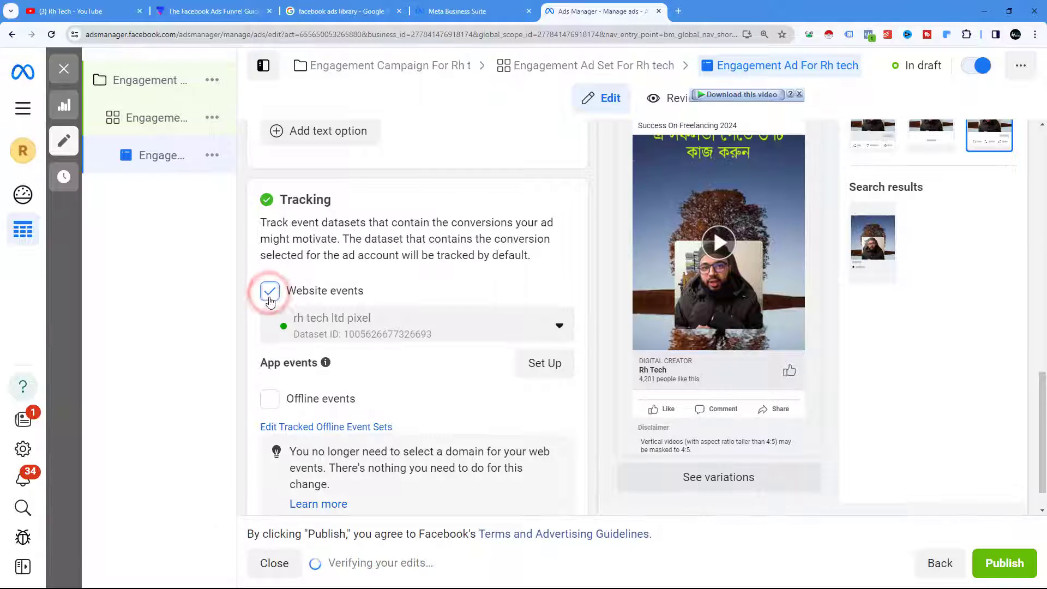
{"action": "left_click", "coordinate": [339, 323]}
{"action": "left_click", "coordinate": [335, 360]}
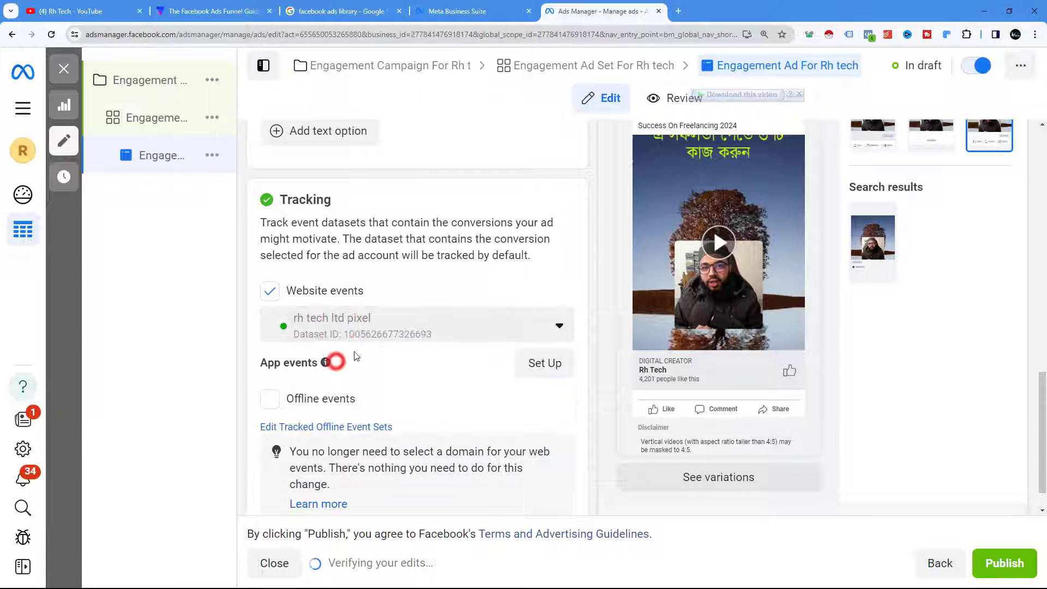
{"action": "left_click", "coordinate": [270, 291]}
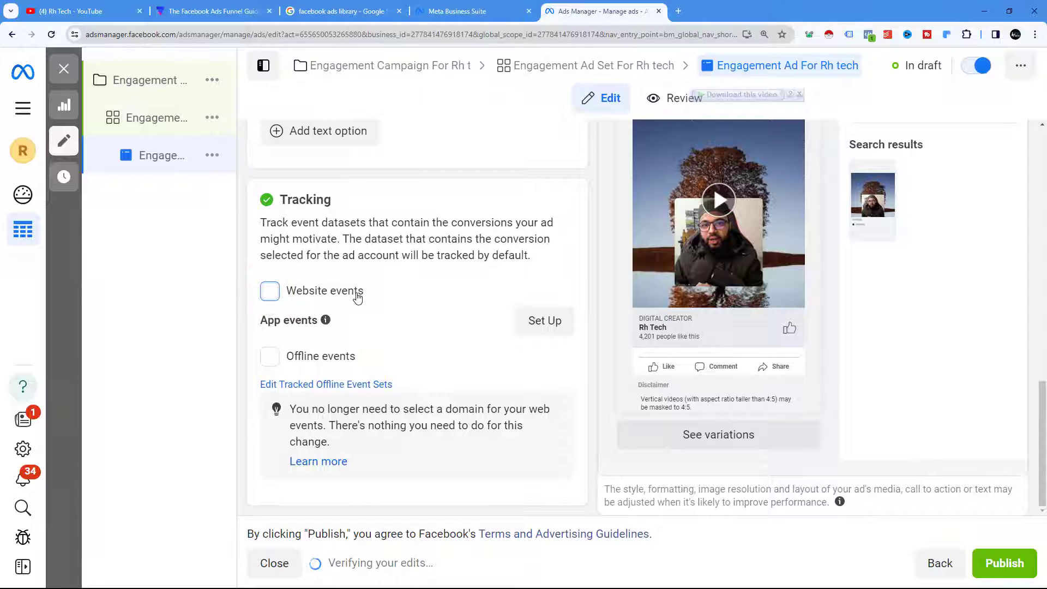
Review the ad's creative and Video feeds preview, and look at the options for sharing the preview
{"action": "scroll", "coordinate": [355, 296], "scroll_direction": "up", "scroll_amount": 6}
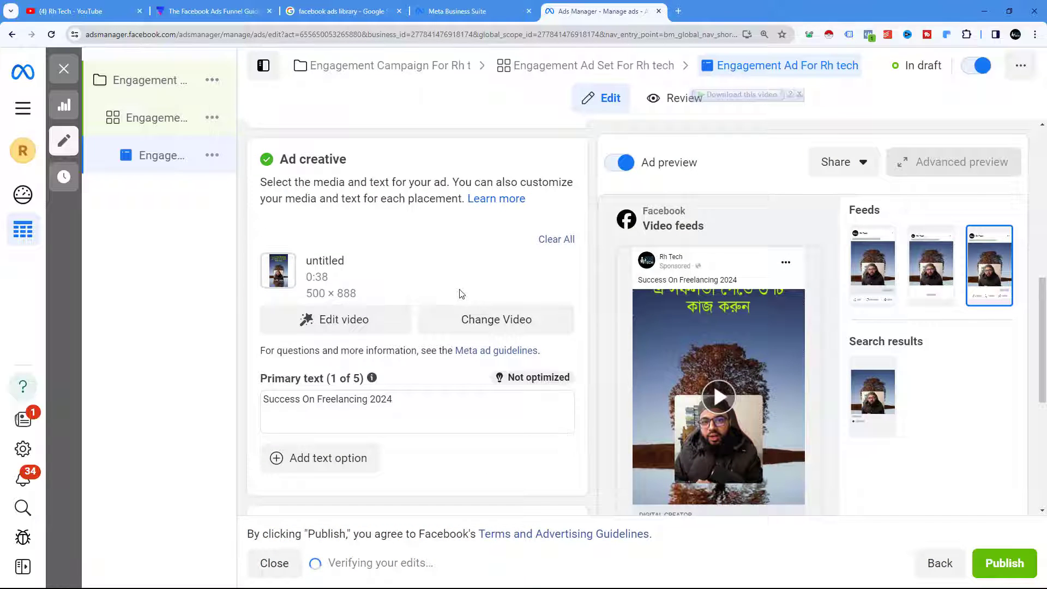
{"action": "scroll", "coordinate": [459, 294], "scroll_direction": "up", "scroll_amount": 1}
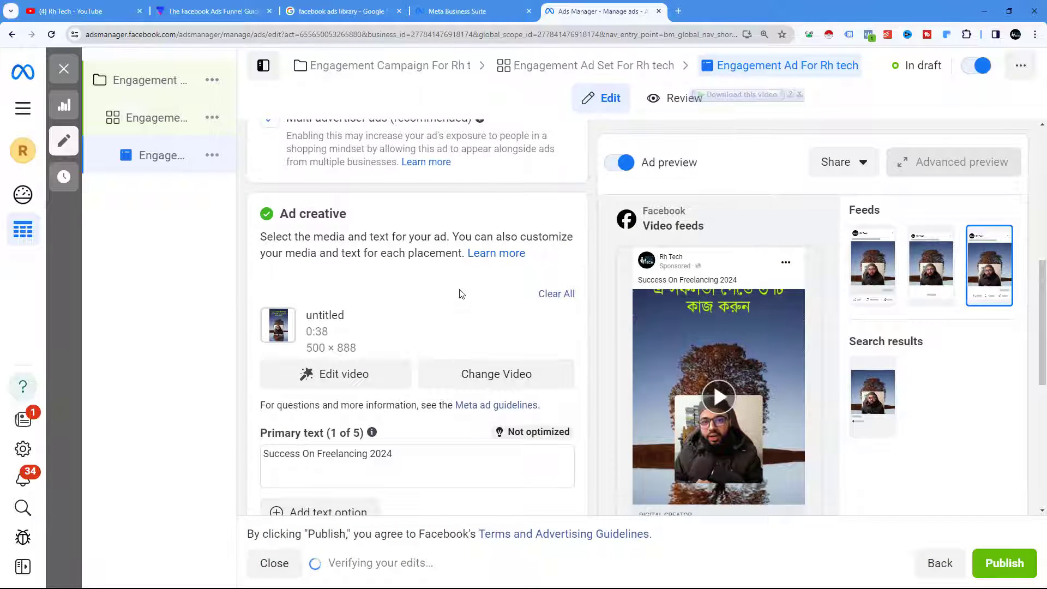
{"action": "mouse_move", "coordinate": [785, 281]}
{"action": "scroll", "coordinate": [785, 281], "scroll_direction": "up", "scroll_amount": 8}
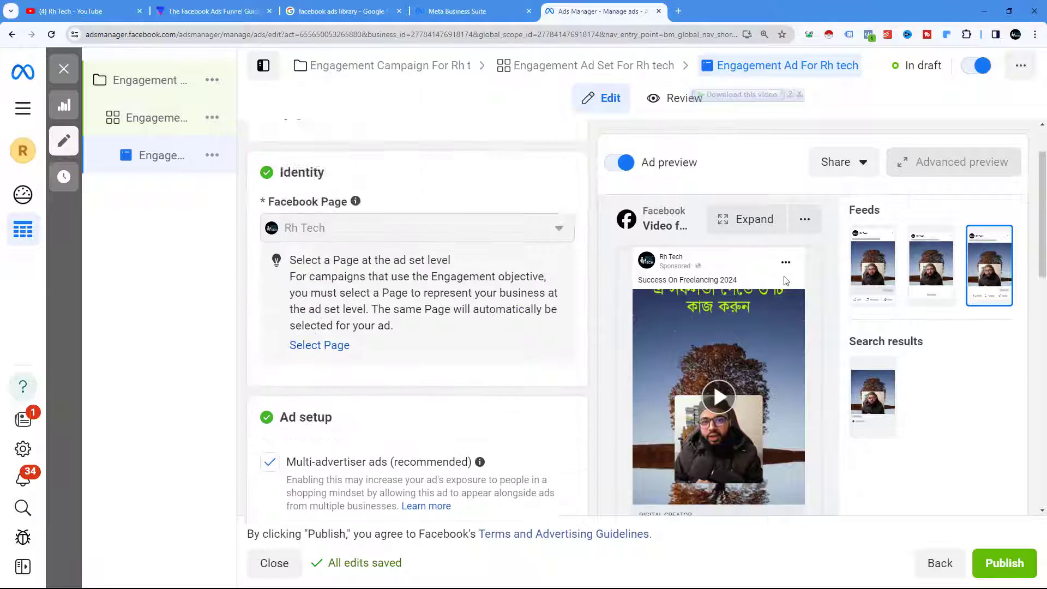
{"action": "left_click", "coordinate": [860, 169]}
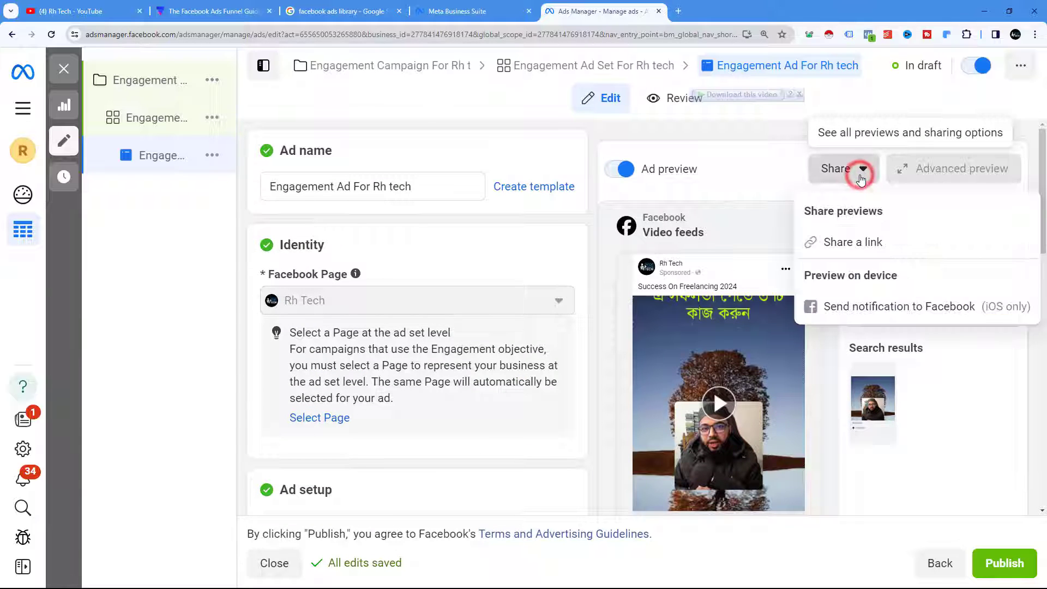
{"action": "left_click", "coordinate": [460, 232]}
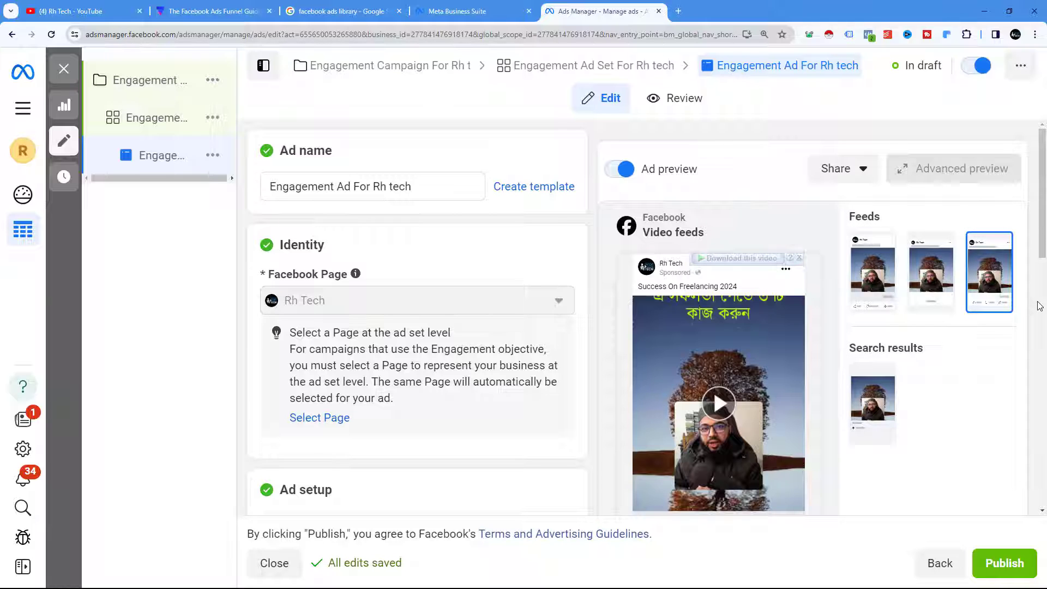
Check the conversion location settings of the ad set and return to the ad level
{"action": "left_click", "coordinate": [184, 125]}
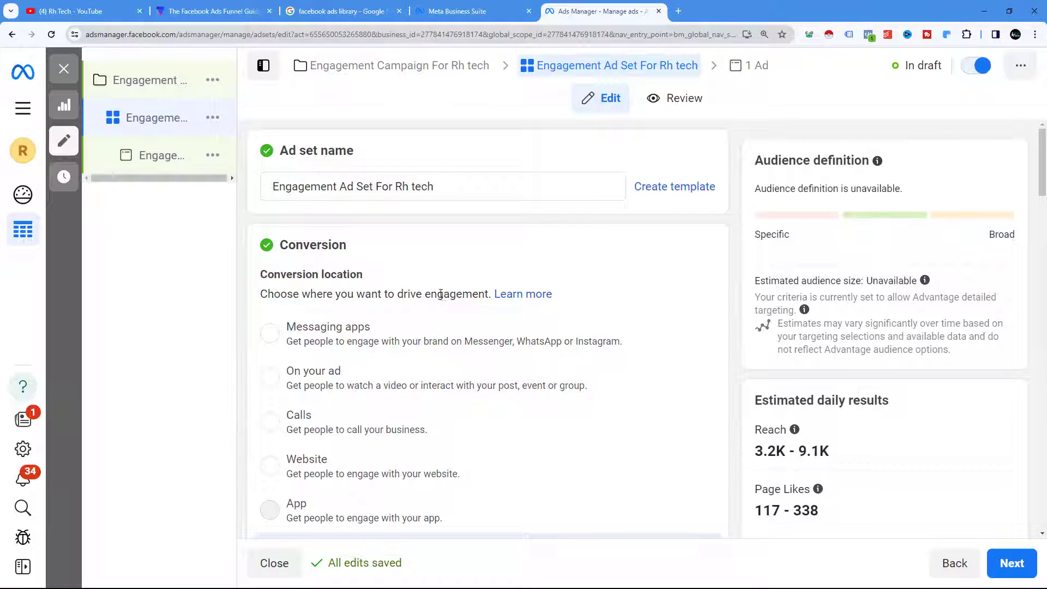
{"action": "scroll", "coordinate": [435, 303], "scroll_direction": "down", "scroll_amount": 3}
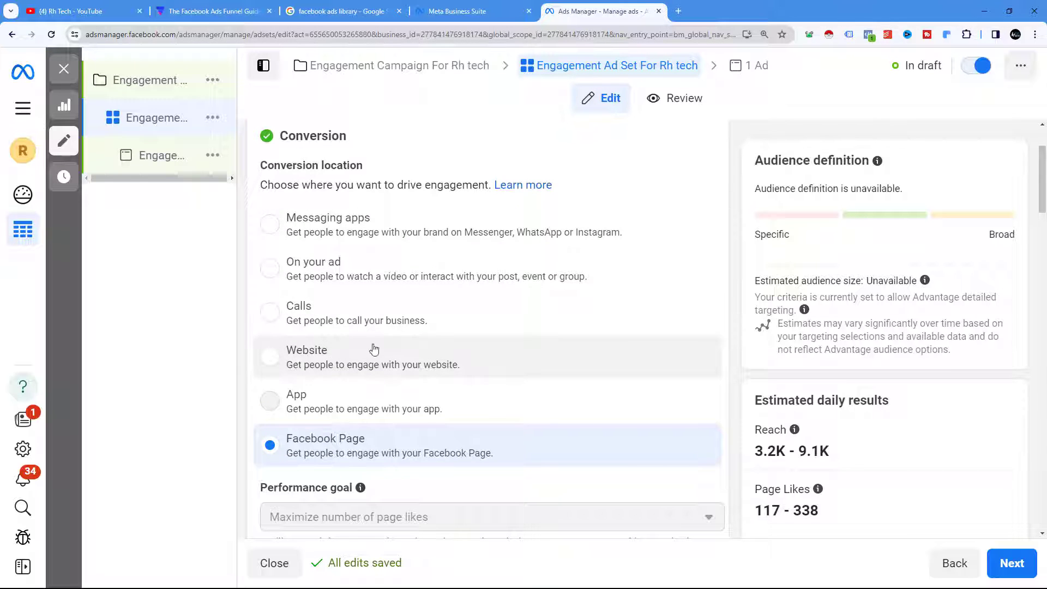
{"action": "left_click", "coordinate": [195, 157]}
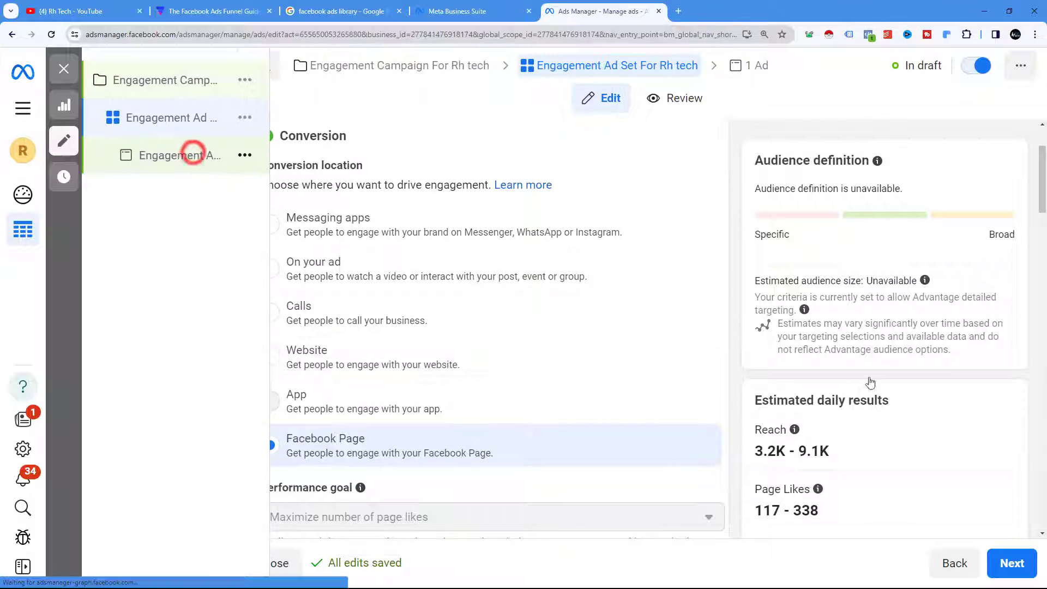